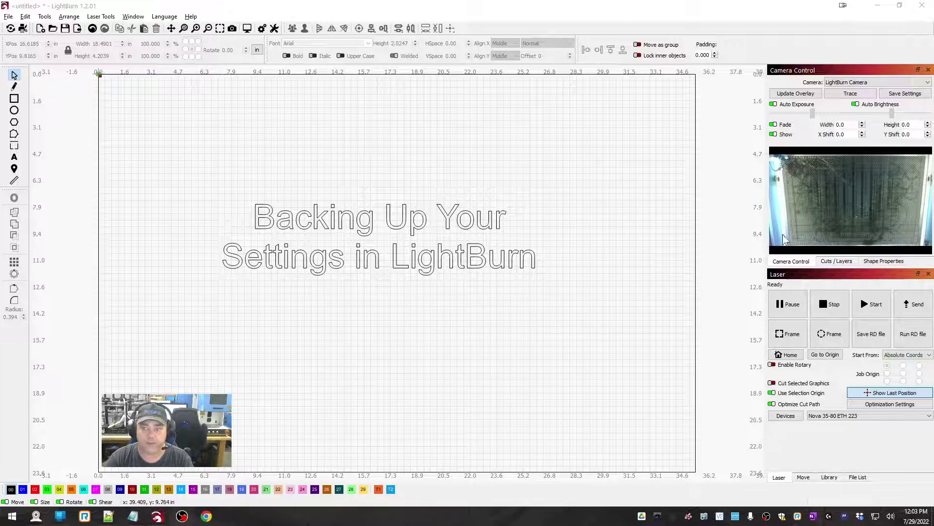
- Begin exporting the camera settings to a file, then cancel without saving
right_click(843, 200)
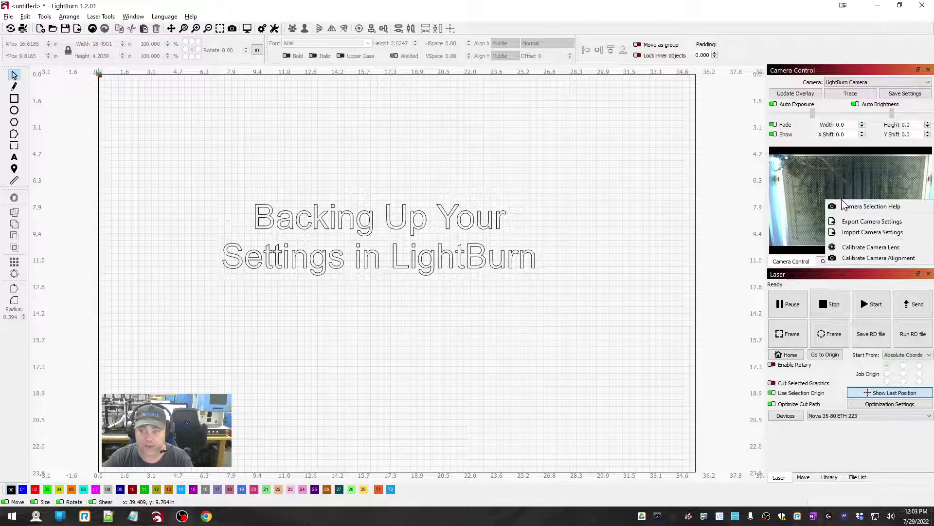
click(870, 222)
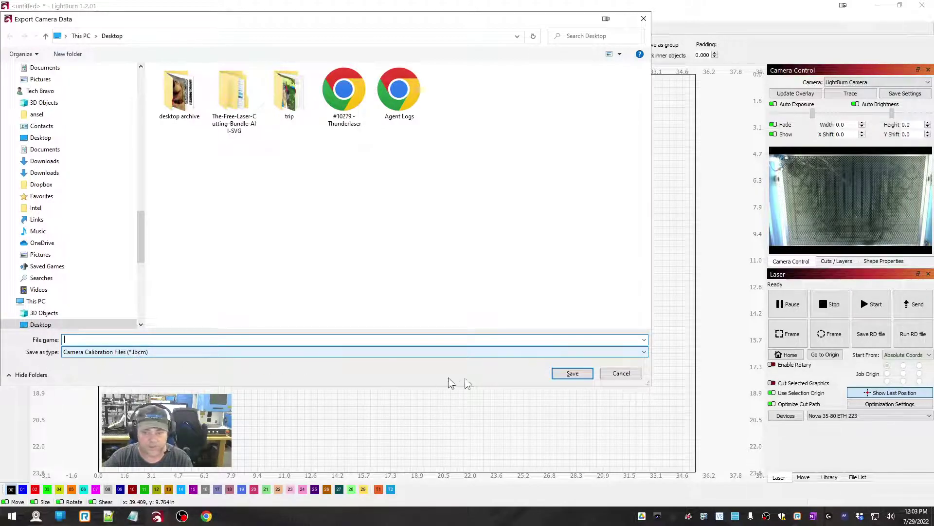
click(615, 373)
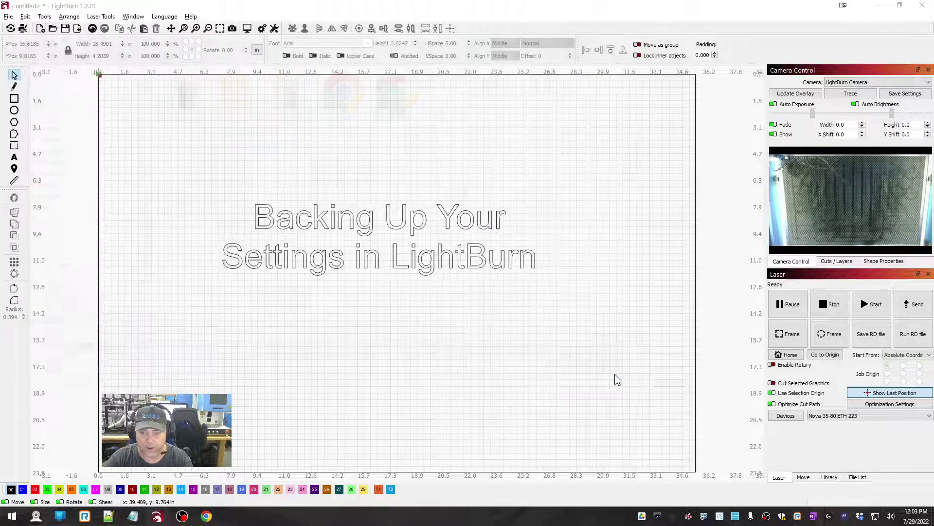
- In the Nova 35-80 device settings, begin and cancel the scanning offset export, then close
click(274, 29)
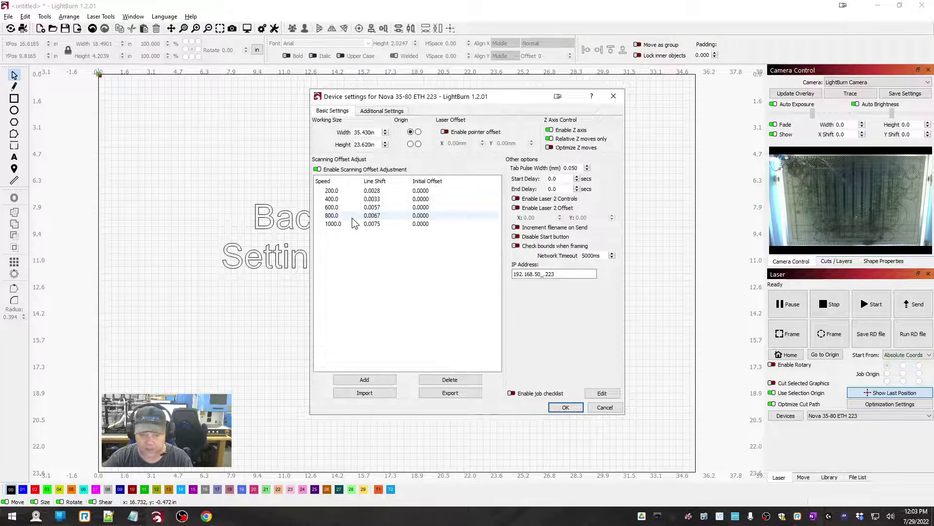
click(459, 393)
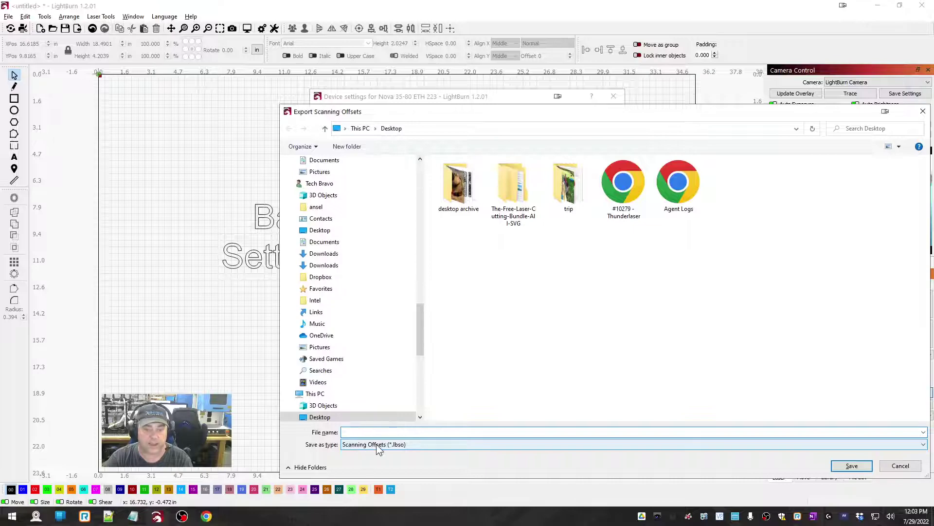
click(905, 468)
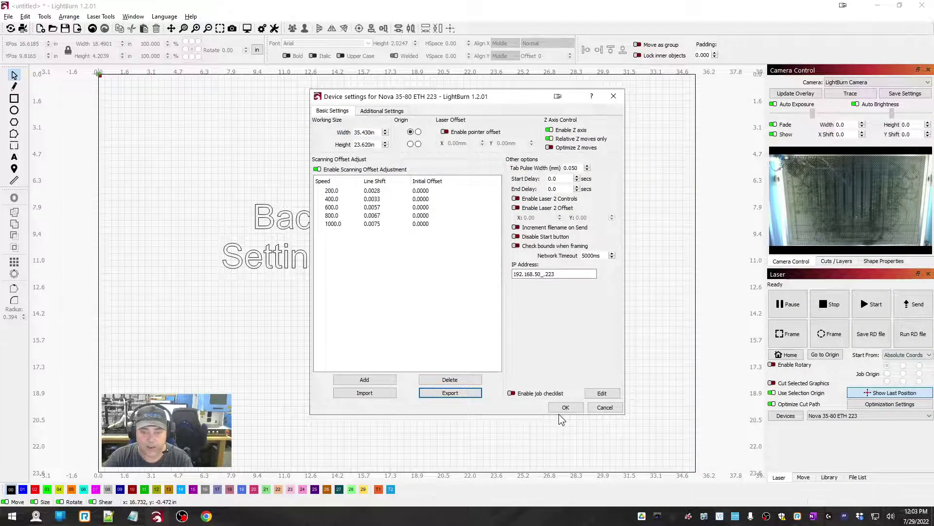
click(564, 409)
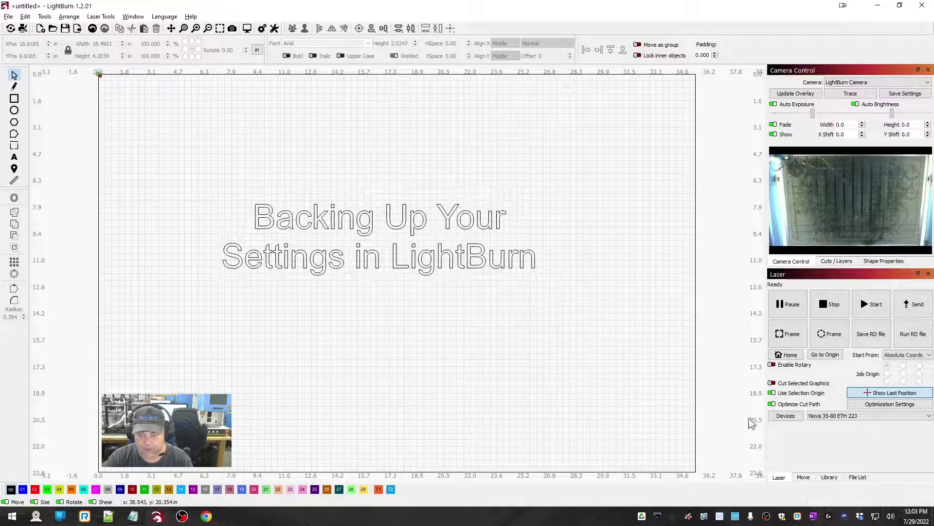
- Export the Nova 35-80 ETH 223 profile to Desktop as nova 35 profile.lbdev, overwriting it
click(785, 416)
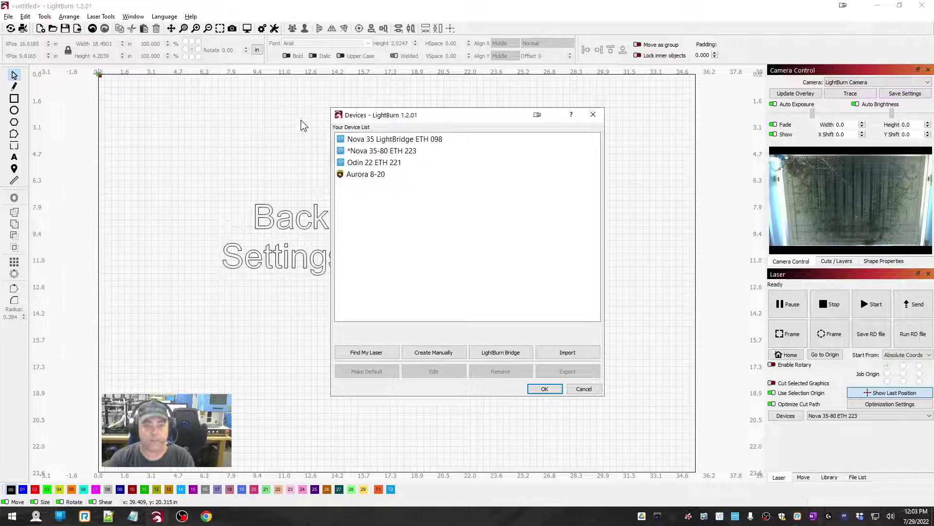
click(395, 140)
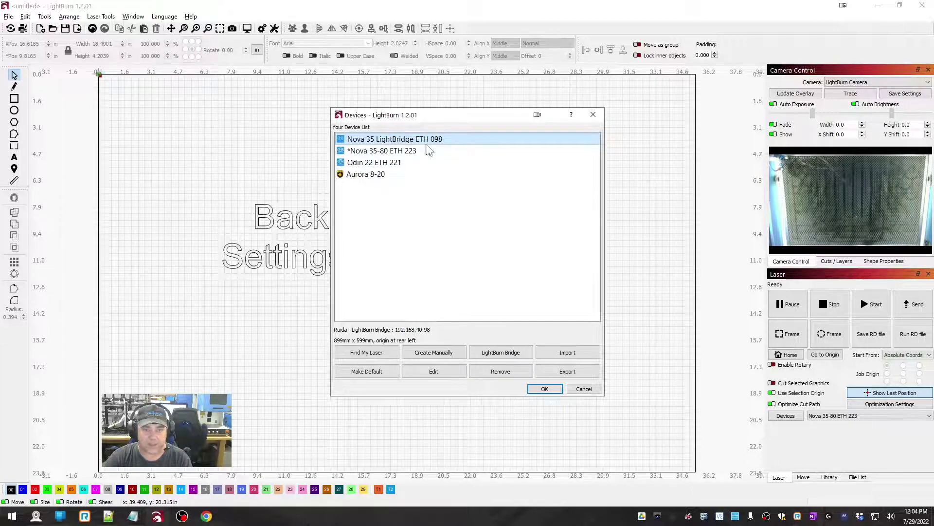
click(385, 151)
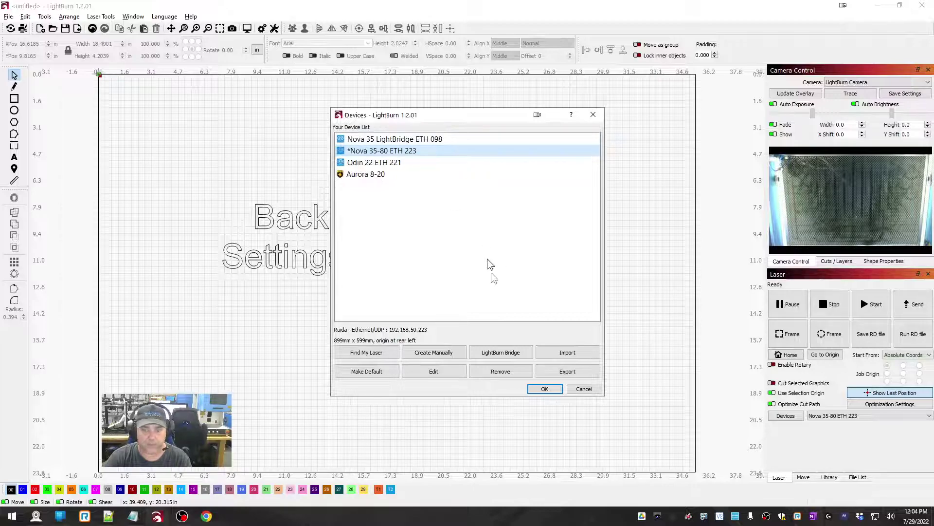
click(562, 370)
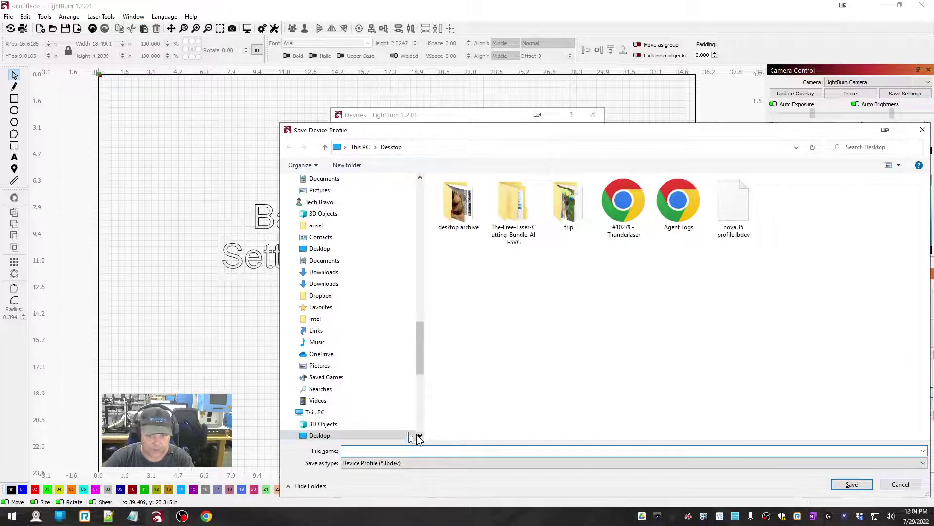
text(nova 35)
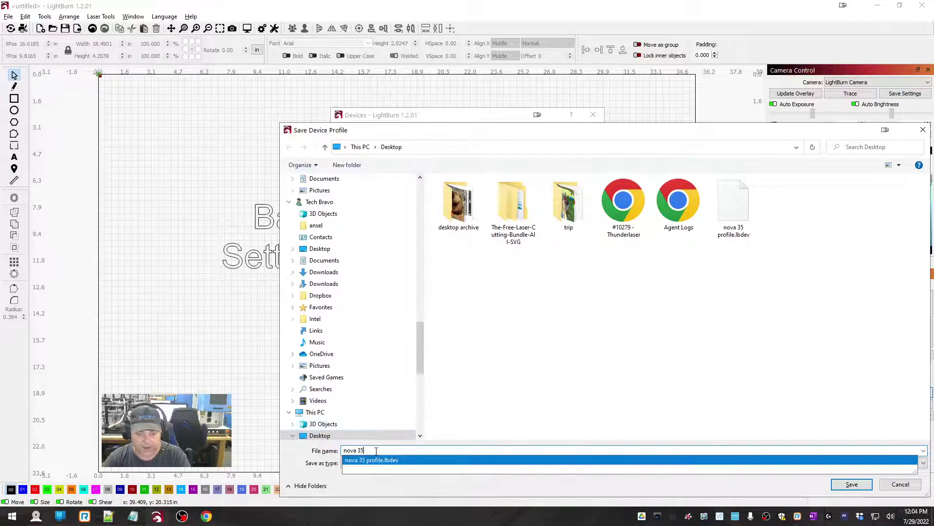
click(737, 227)
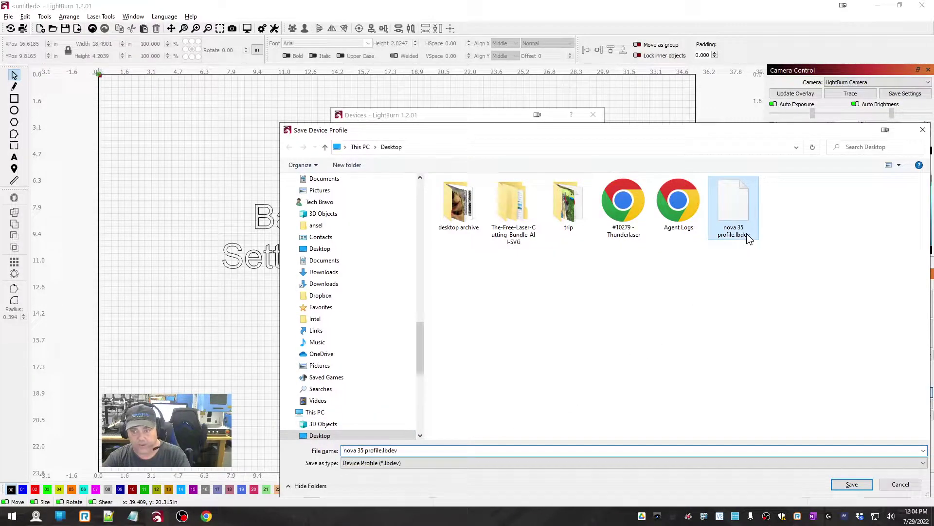
click(852, 484)
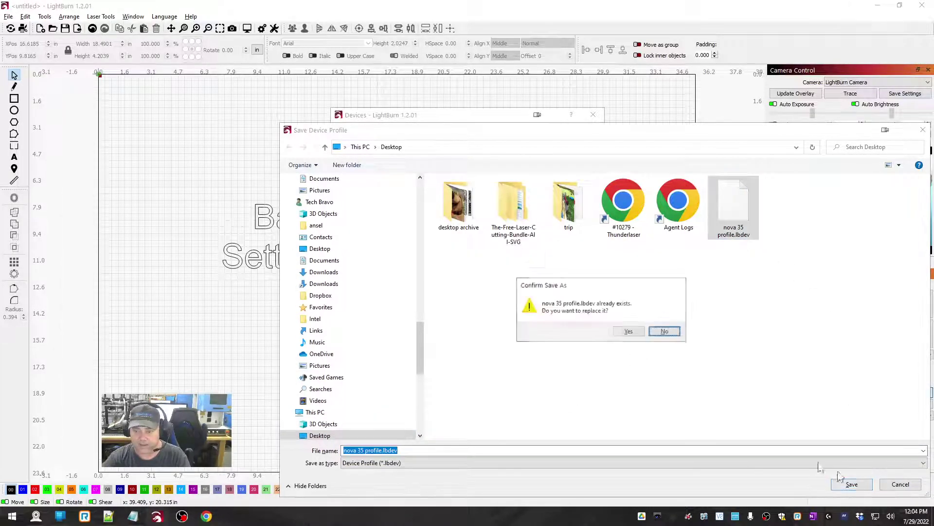
click(629, 332)
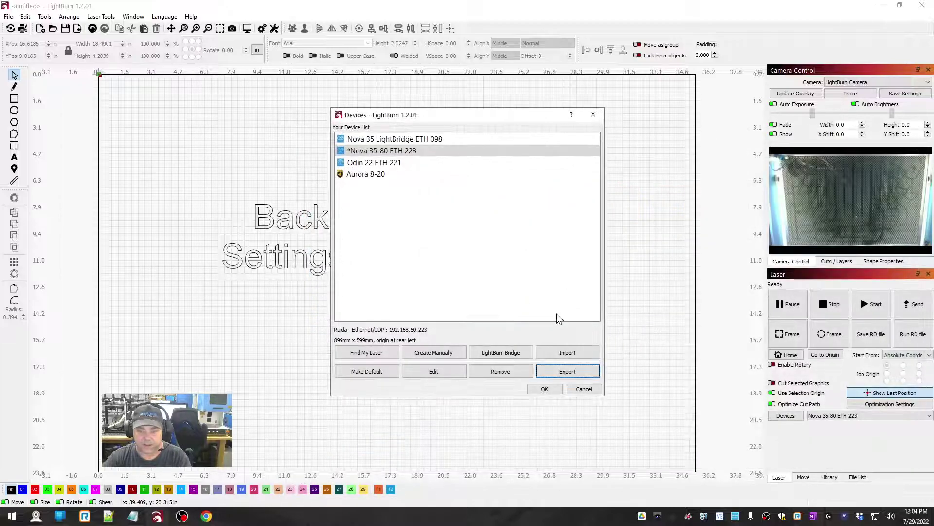
- Review the Nova 35-80 device settings tabs, leaving Enable Z axis unchanged, and close them
click(544, 389)
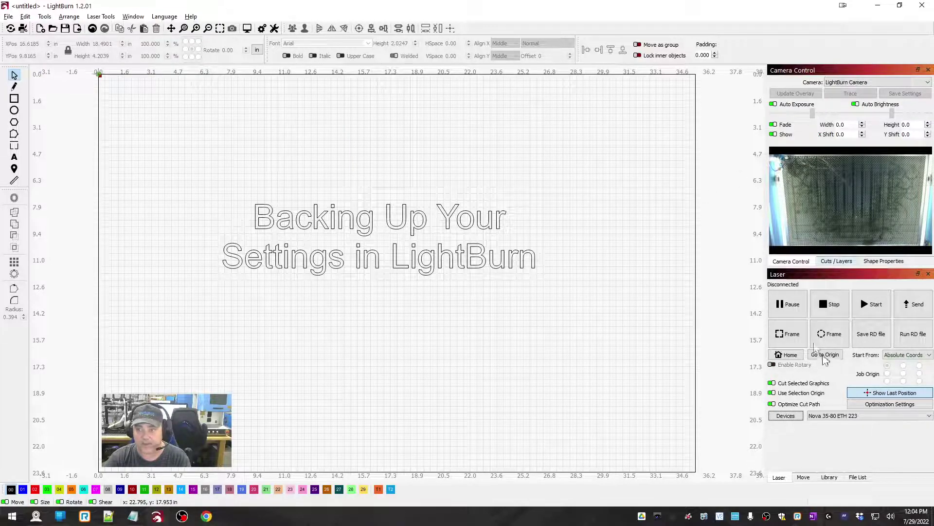
click(274, 28)
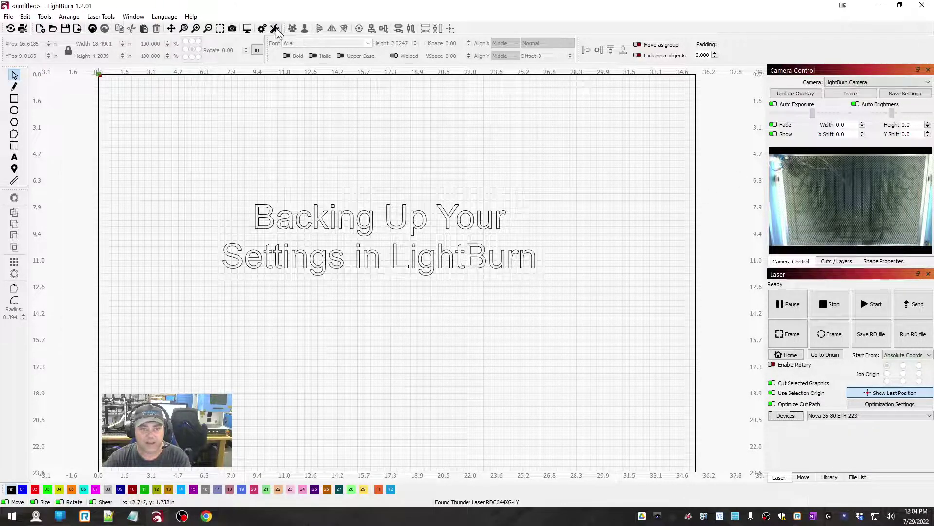
click(383, 111)
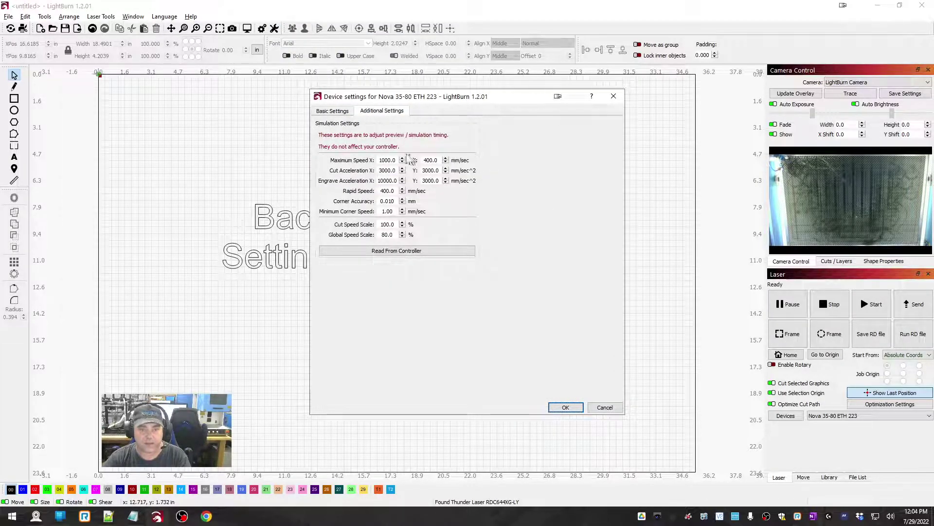
click(324, 112)
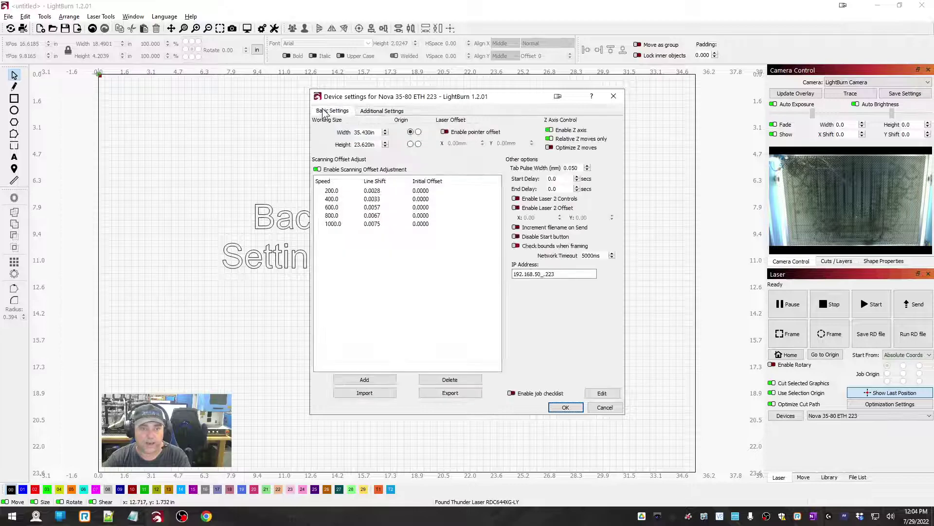
click(547, 128)
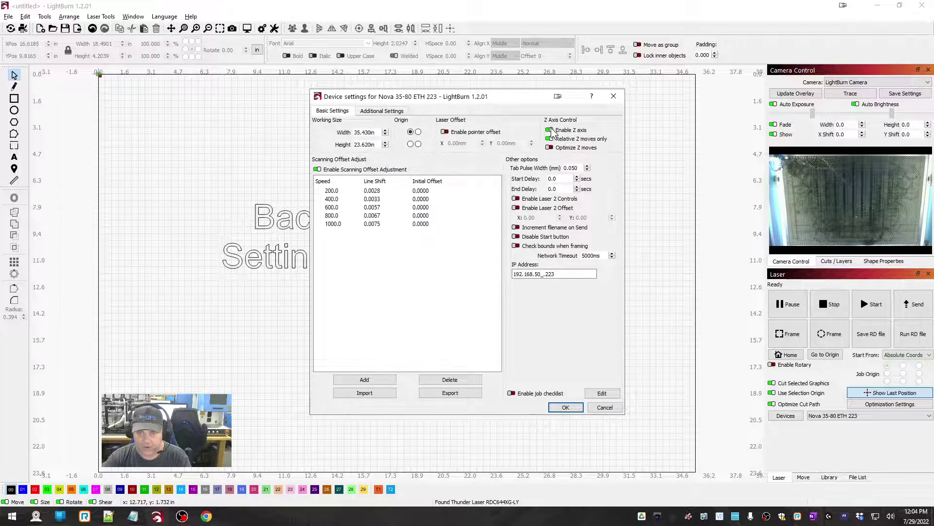
click(564, 131)
click(566, 407)
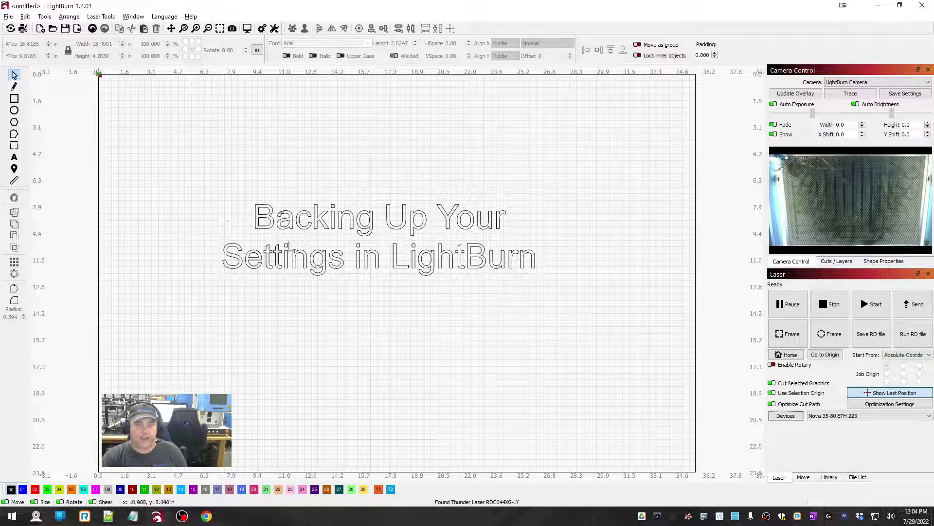
- In the Library panel, load Nova 35-80.clb from MATERIAL LIB, repeating the load twice
click(822, 478)
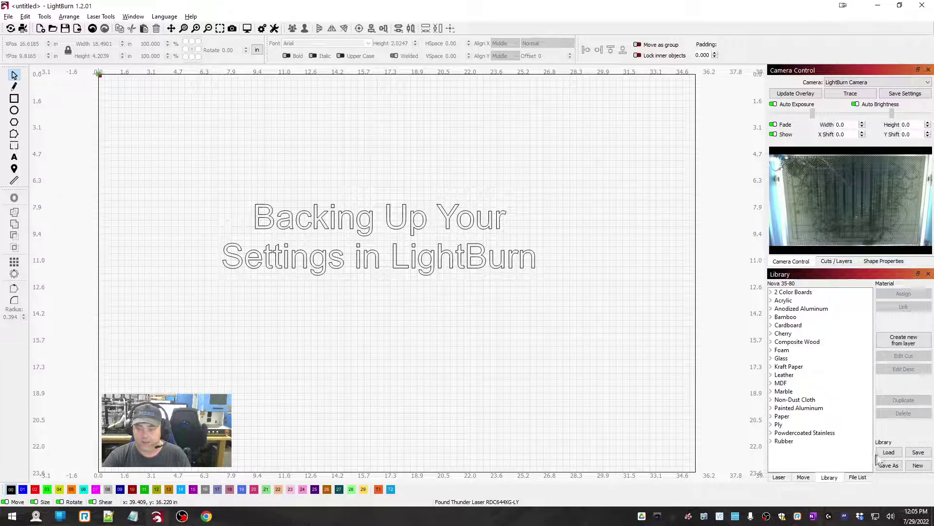
click(895, 453)
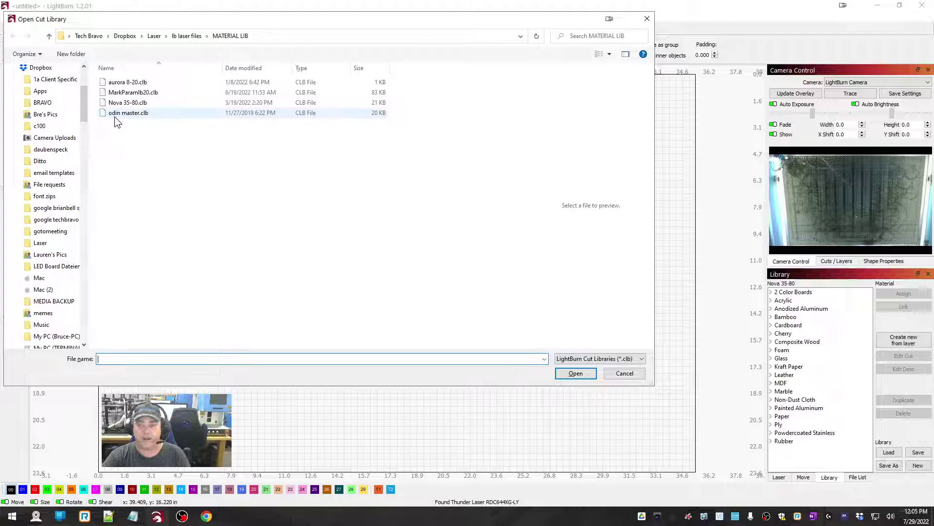
click(124, 103)
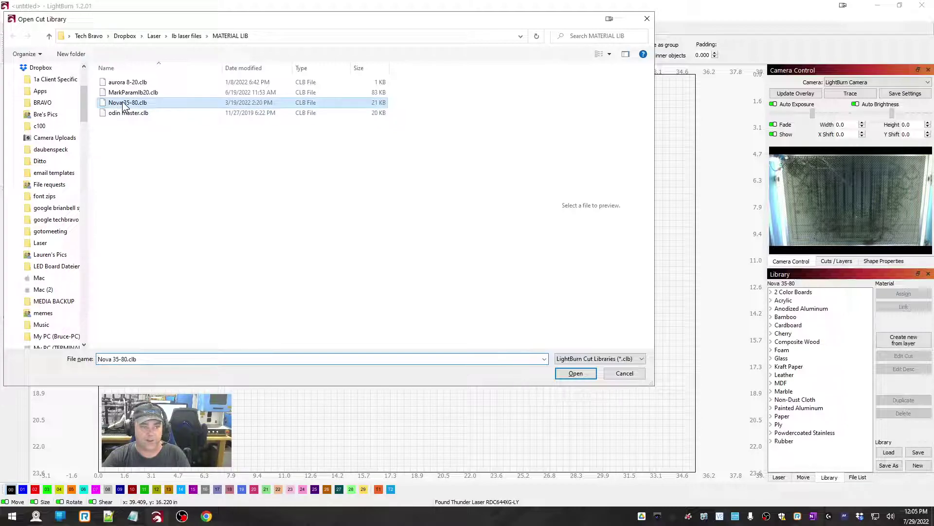
click(577, 374)
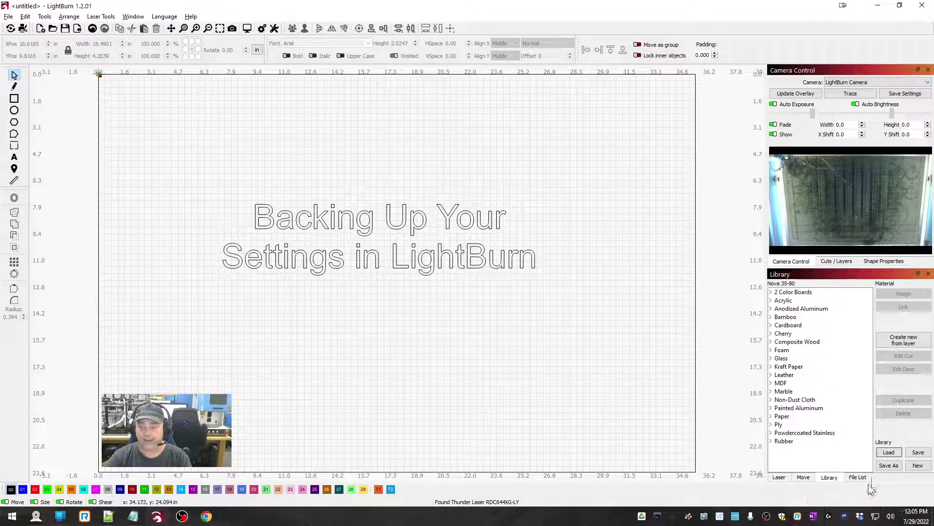
click(887, 453)
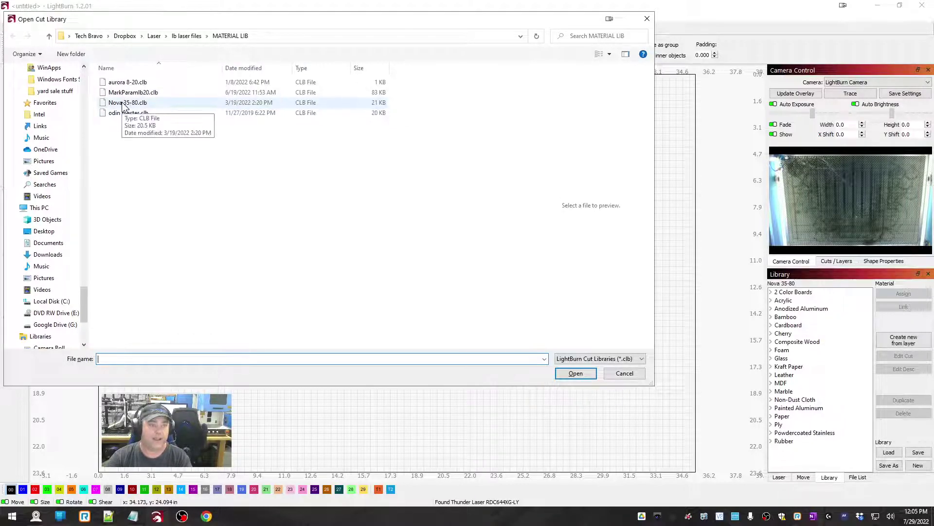
click(127, 103)
click(580, 375)
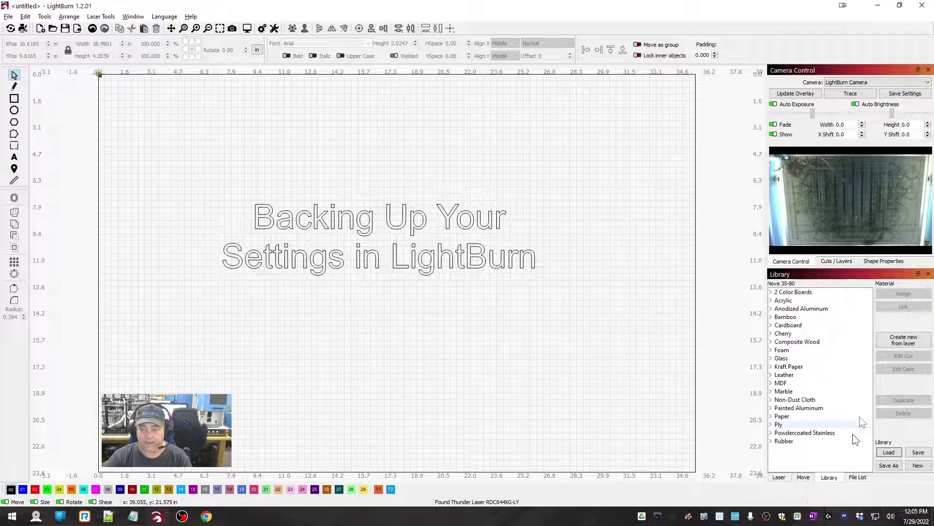
- Choose Aurora 8-20 from the Laser panel's device list
click(778, 478)
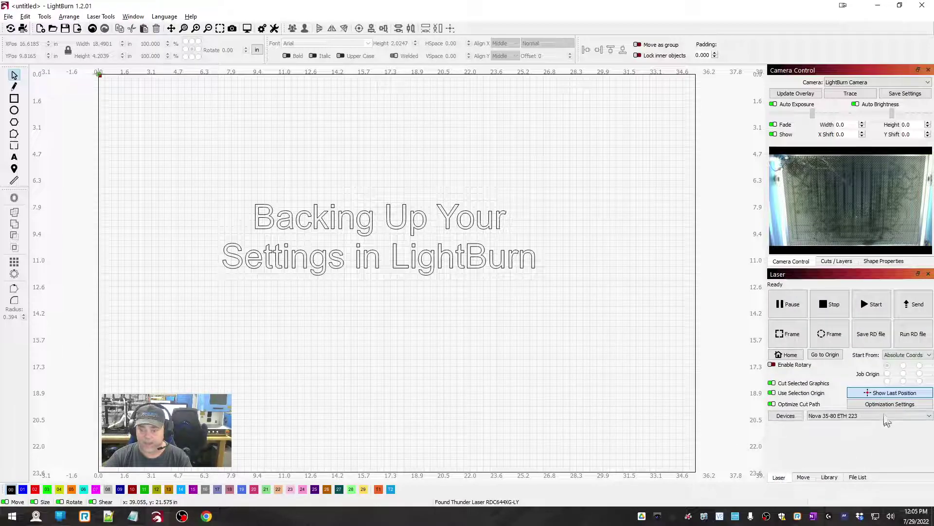
click(861, 416)
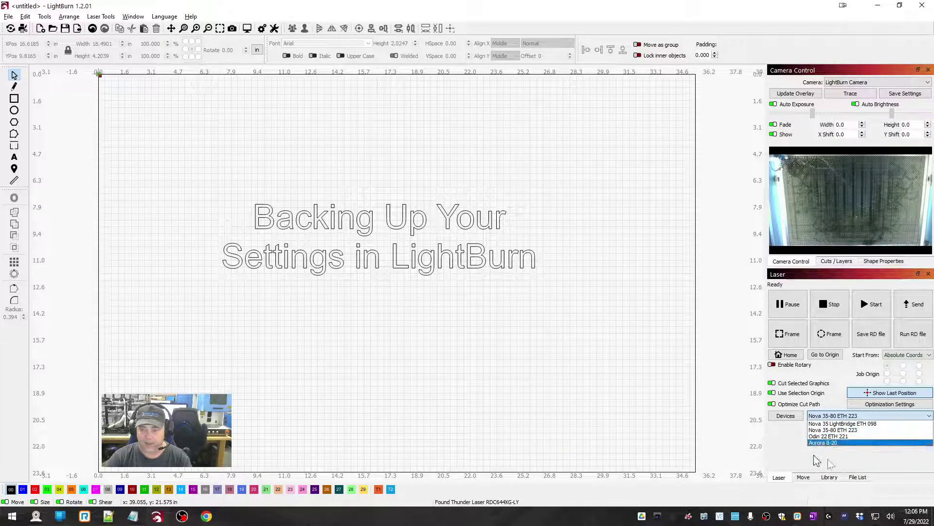
click(876, 443)
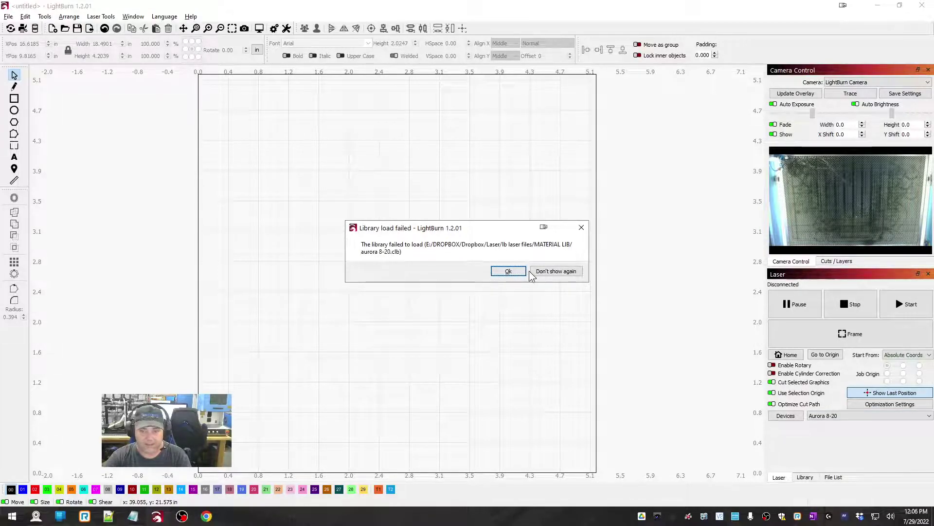
- Dismiss the library warning and load MarkParamlb20.clb into the Library panel
click(508, 271)
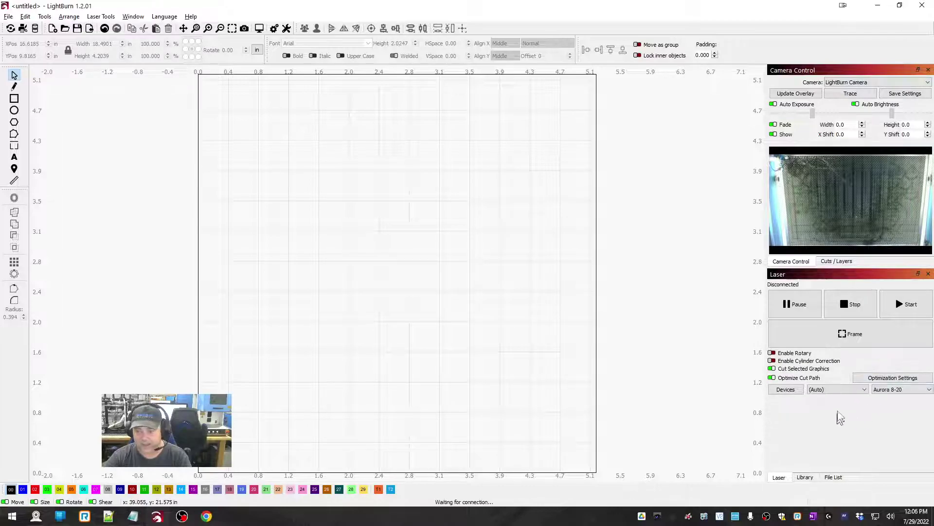
click(804, 477)
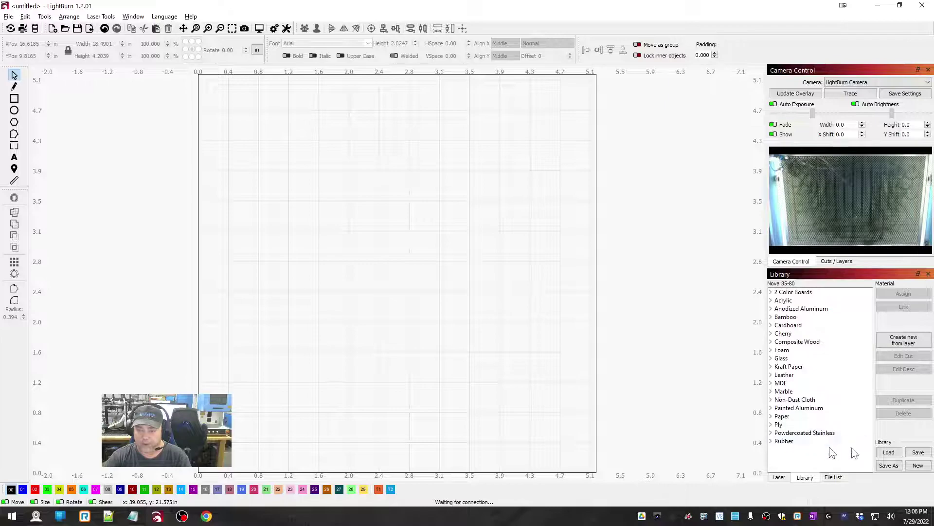
click(888, 452)
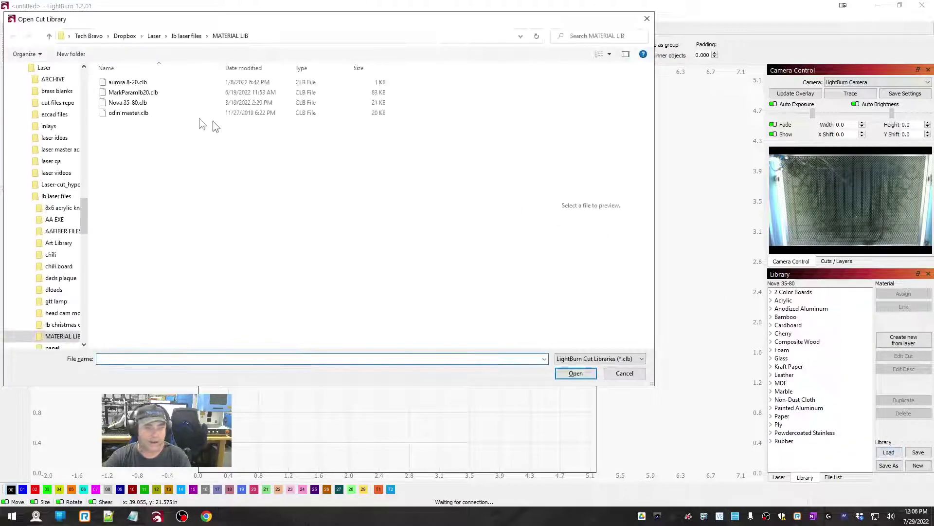
click(128, 83)
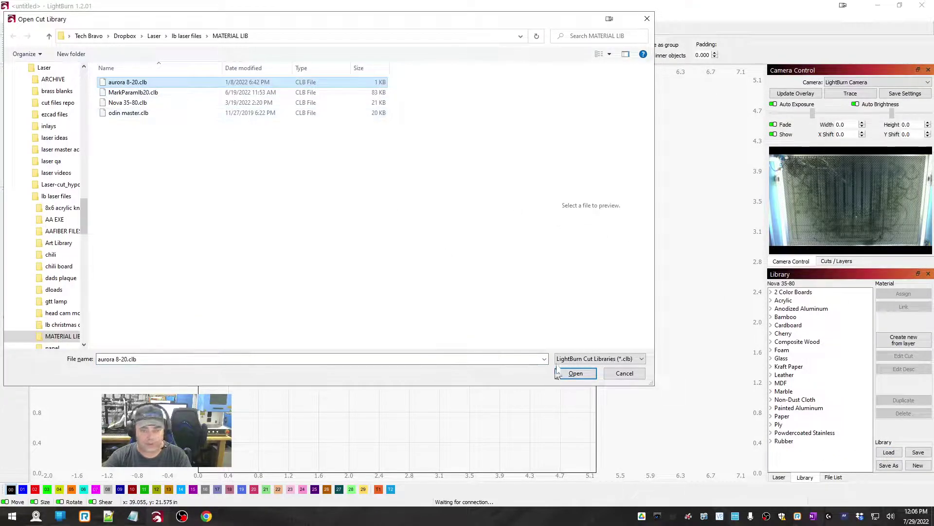
click(131, 93)
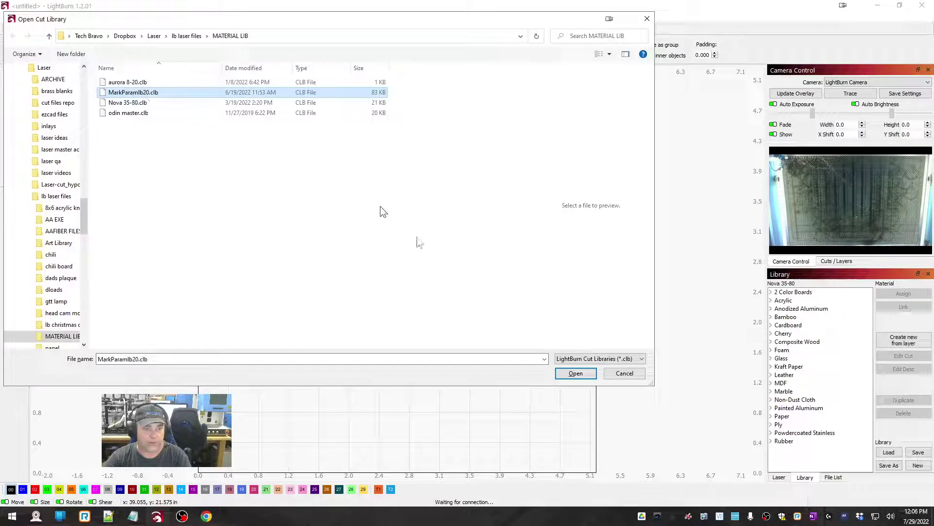
click(574, 374)
scroll(851, 392, down, 5)
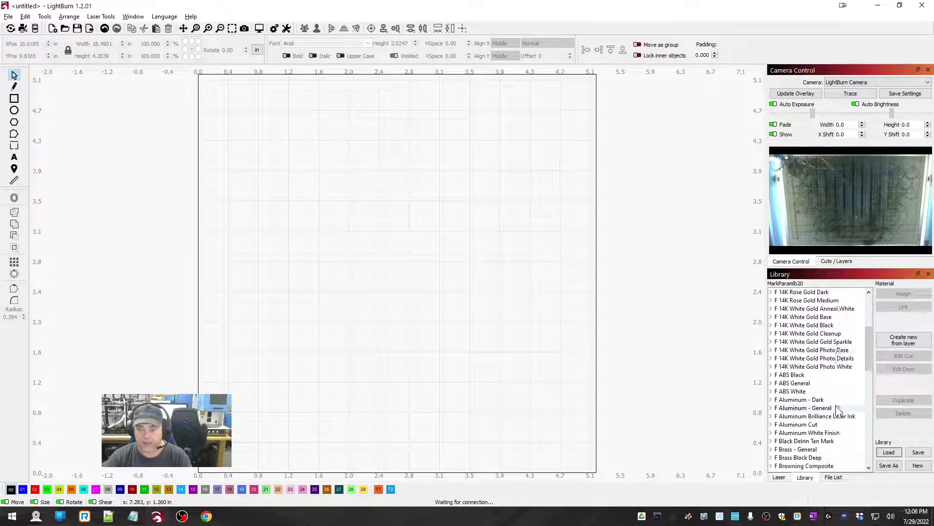
scroll(829, 411, down, 5)
scroll(827, 423, up, 9)
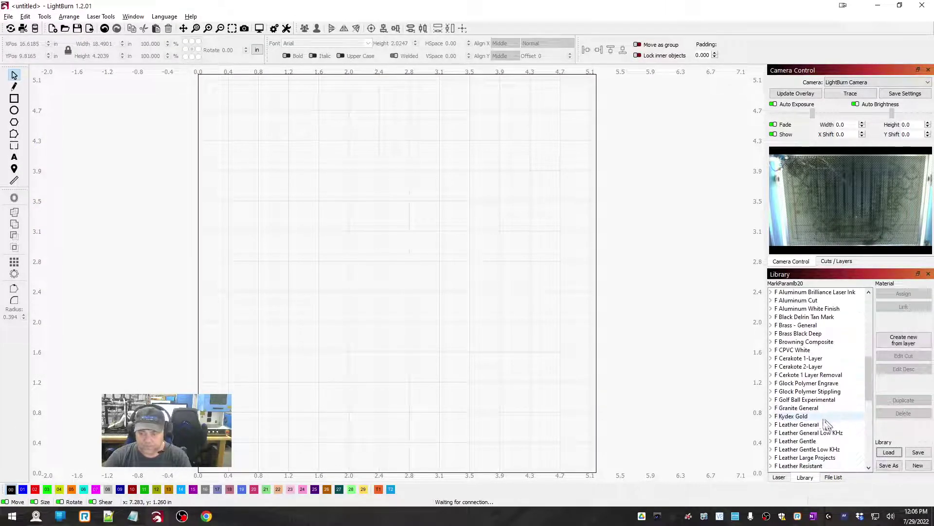
- Switch between the Laser and Library panels, ending on Laser, then open the Edit menu
click(779, 478)
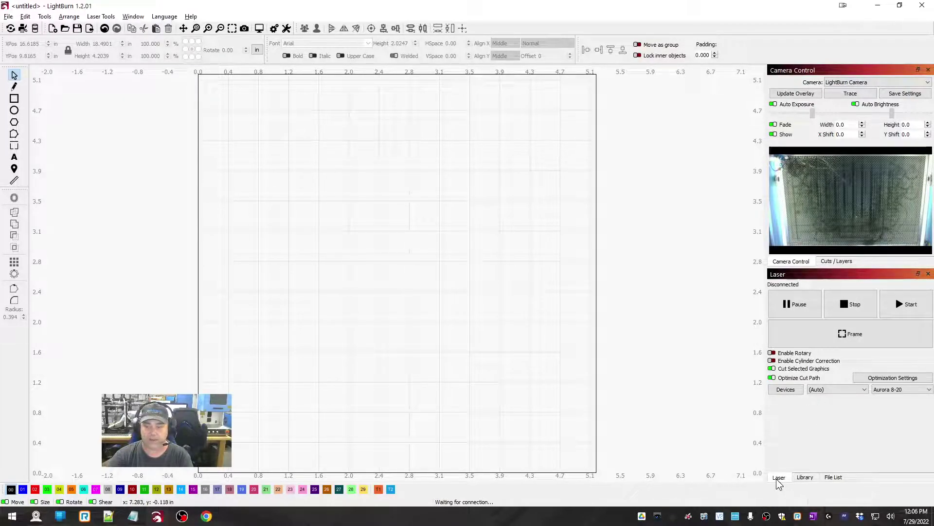
click(804, 478)
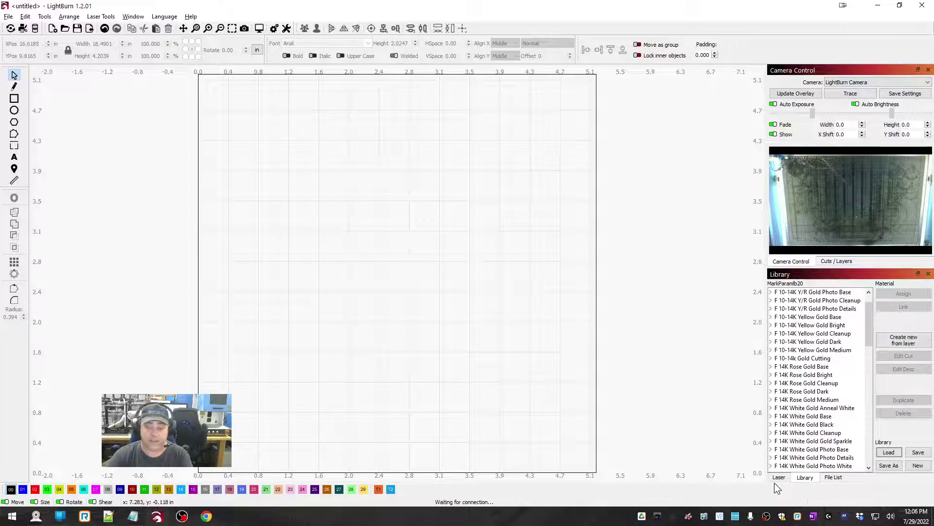
click(778, 478)
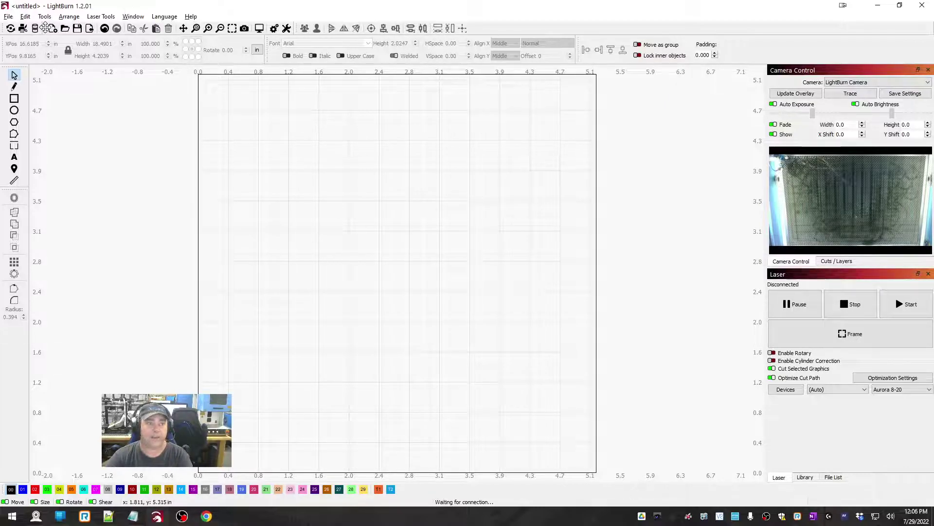
click(25, 17)
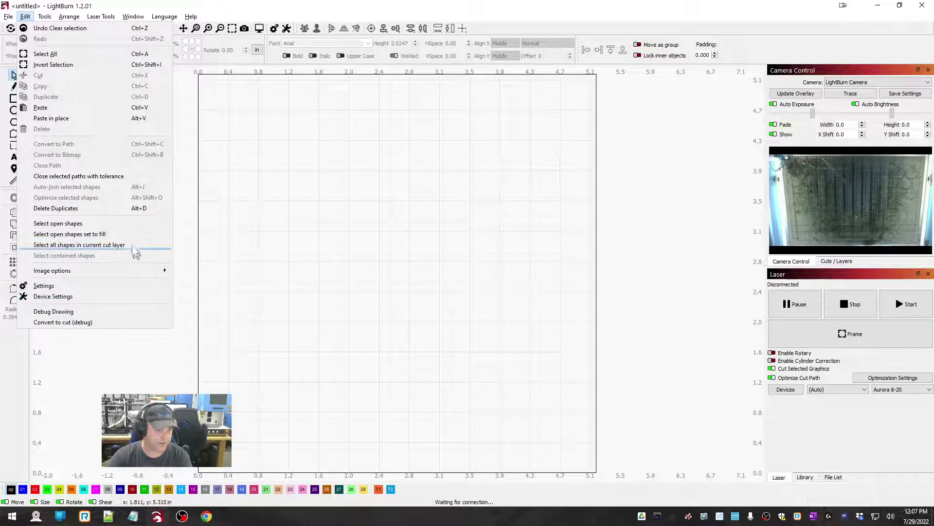
- Select Nova 35-80 ETH 223 in the Laser panel's device list, then open the Edit menu
click(900, 392)
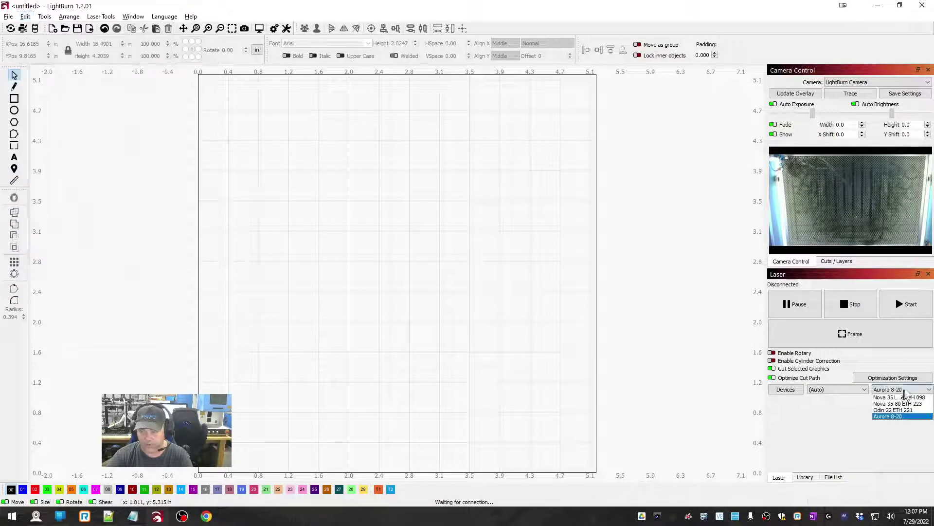
click(901, 392)
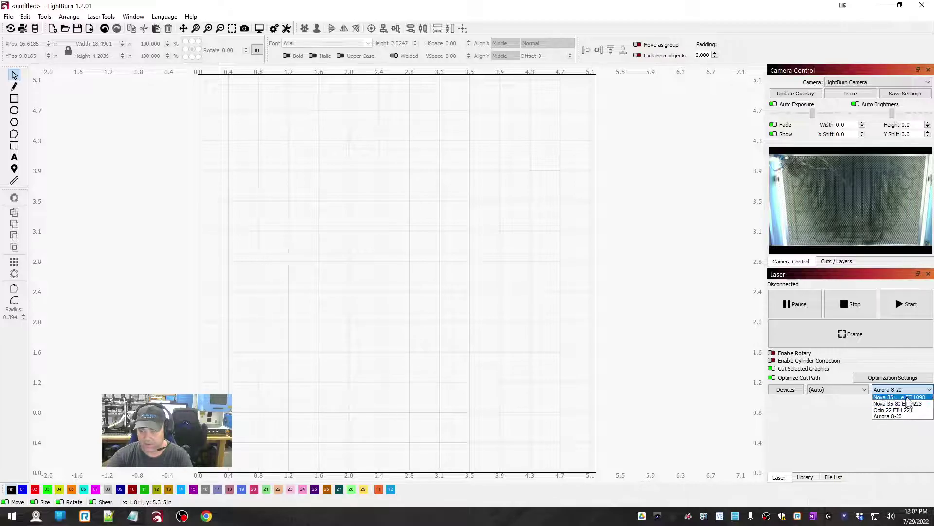
click(901, 390)
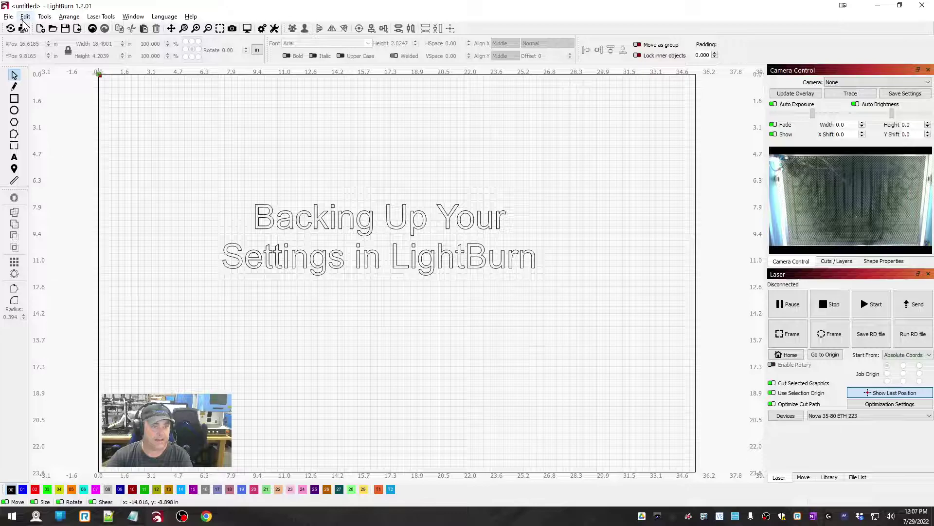
click(25, 16)
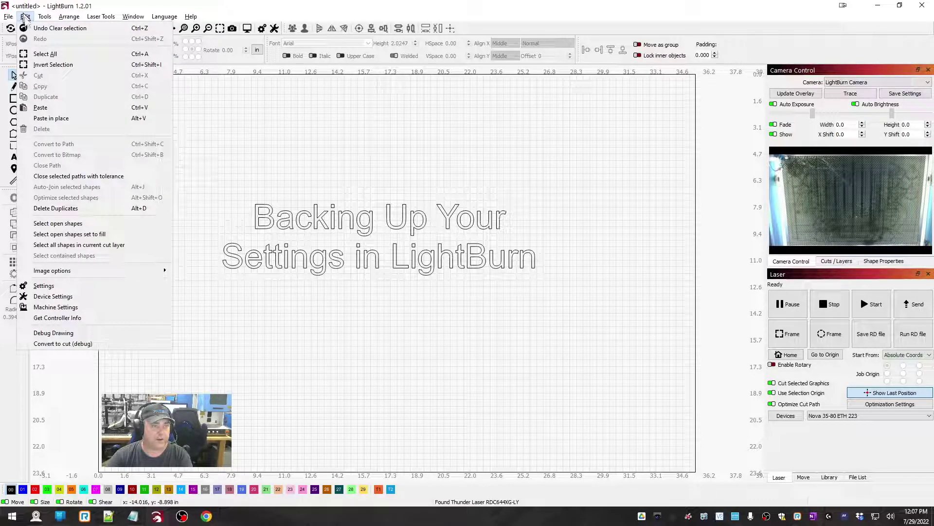
- Open Machine Settings, read values from the controller, and start Save to File
click(80, 307)
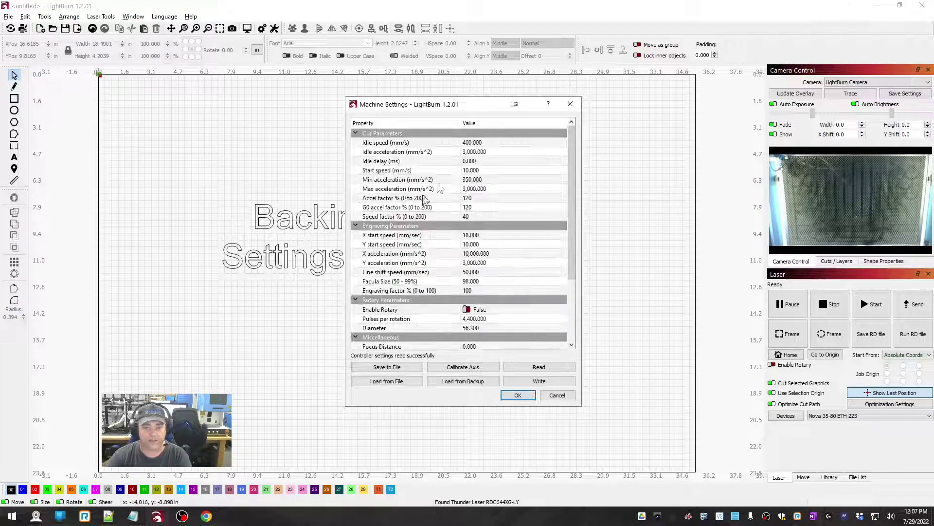
scroll(436, 268, down, 3)
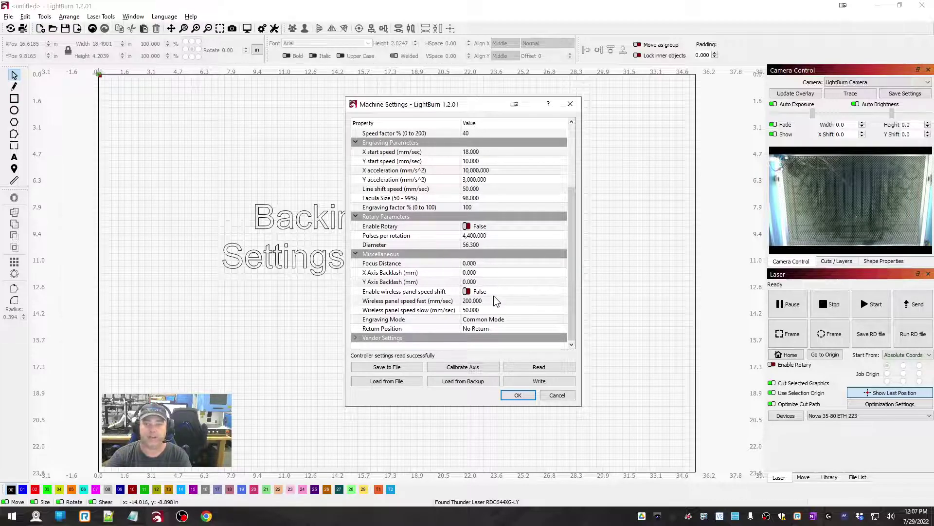
scroll(433, 235, up, 3)
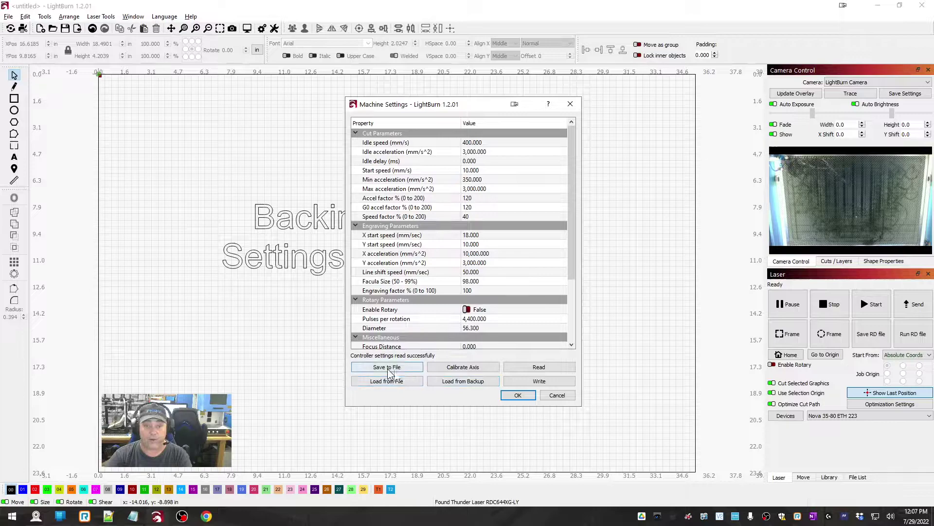
click(544, 366)
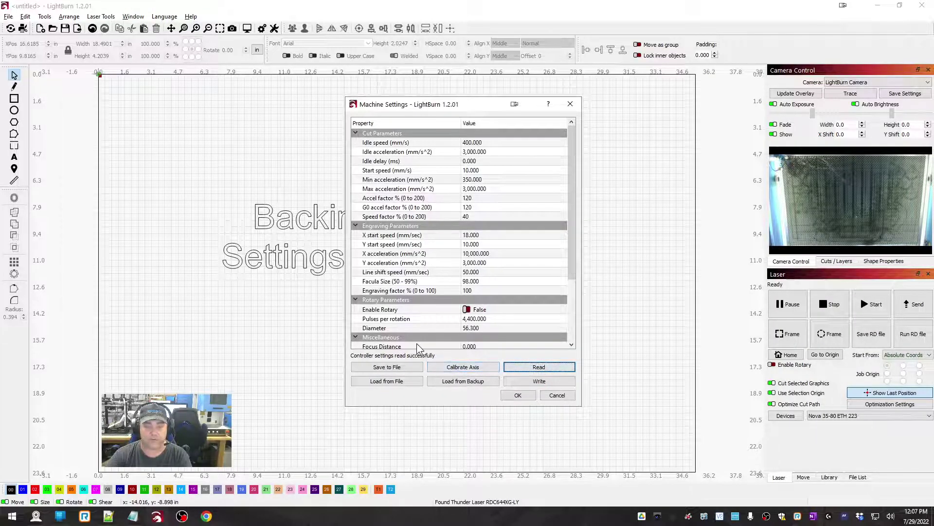
click(387, 368)
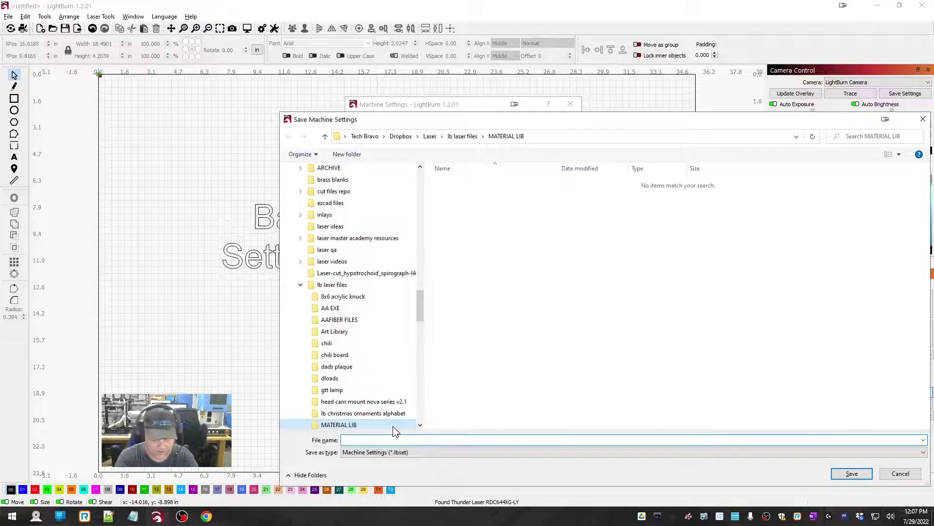
- Save the machine settings file as nova in MATERIAL LIB
text(nova)
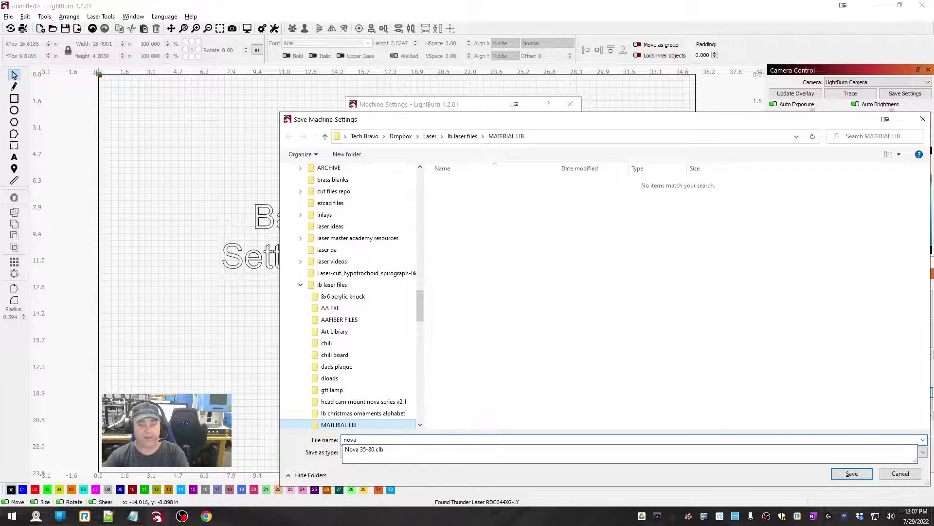
click(421, 308)
drag(421, 307, 423, 305)
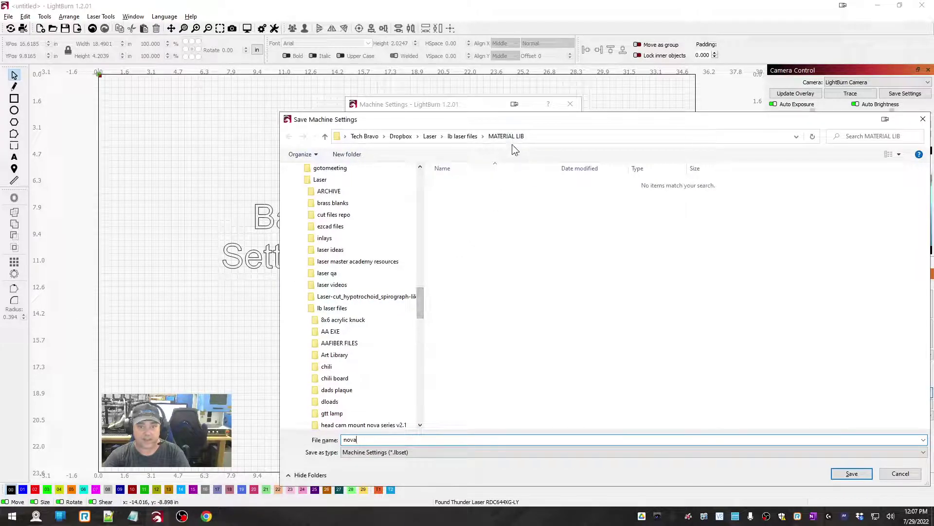
click(851, 473)
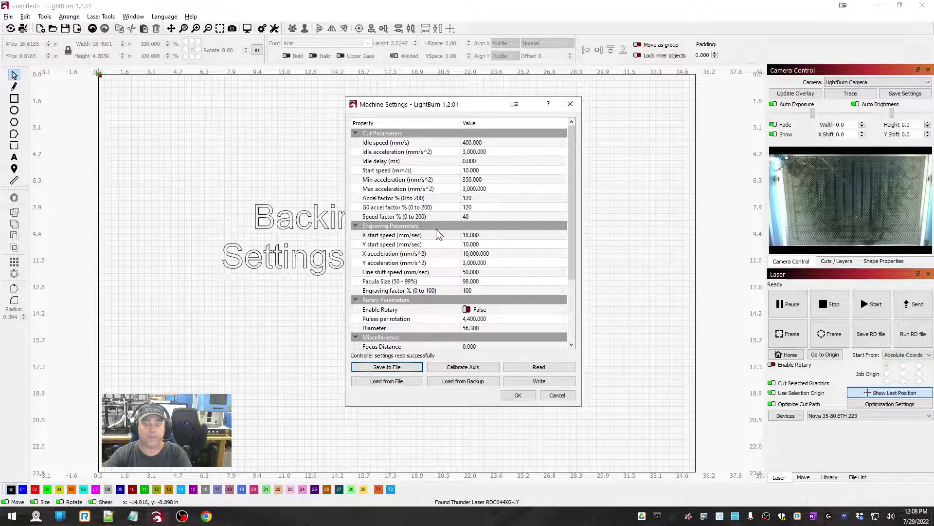
- Decline editing Vendor Settings, close Machine Settings with OK, and open the File menu
scroll(467, 229, down, 3)
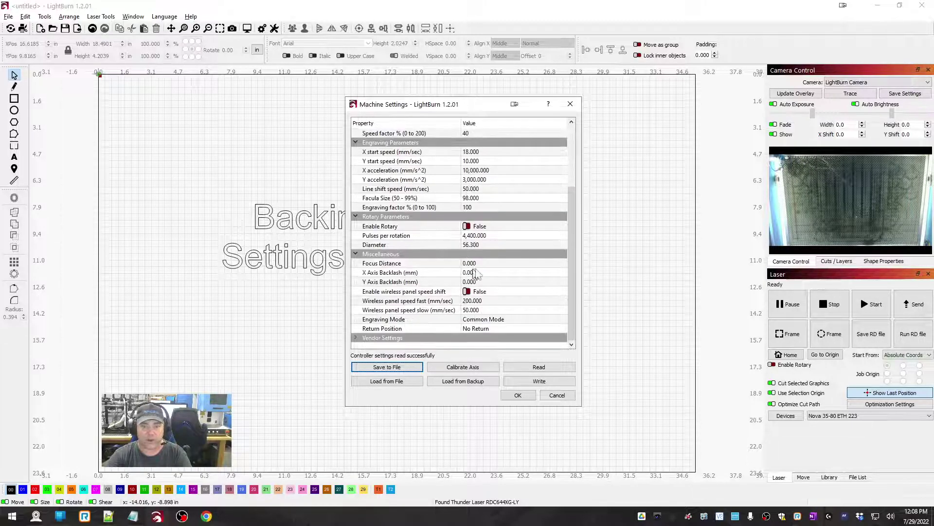
click(356, 338)
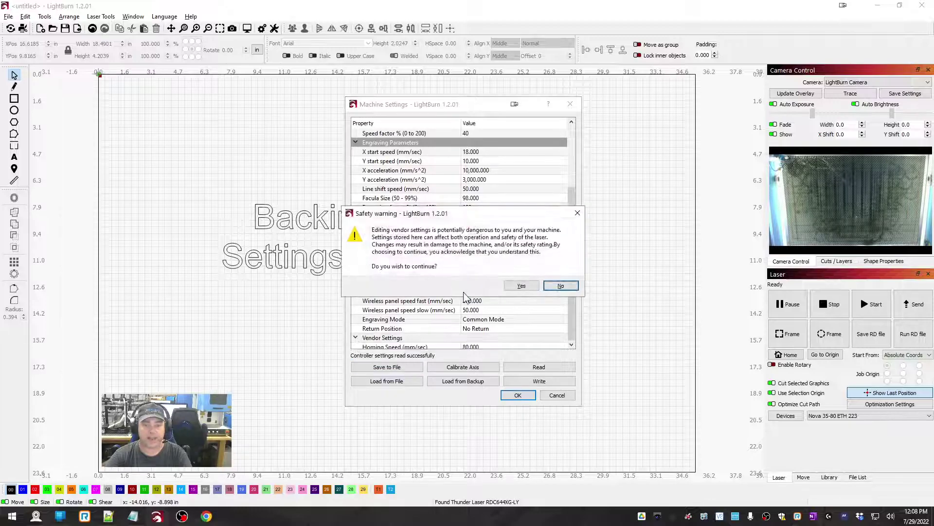
click(561, 285)
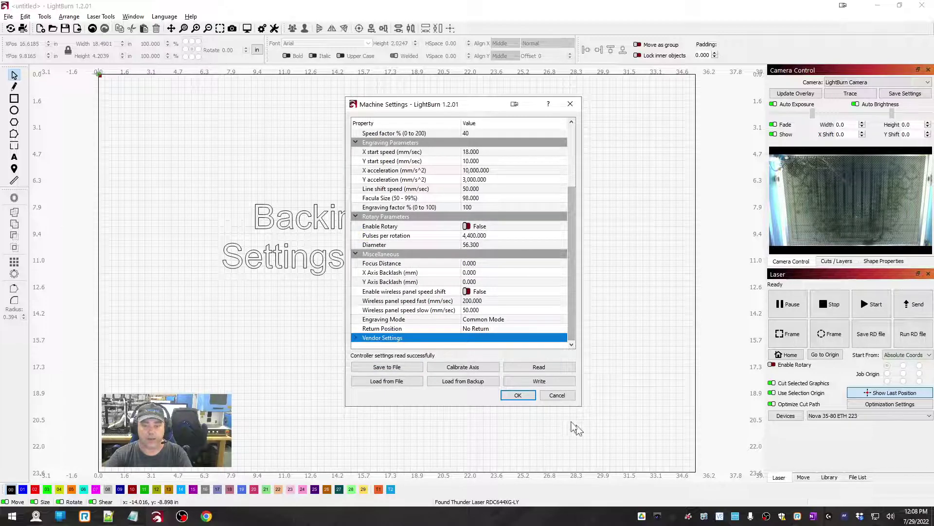
click(518, 395)
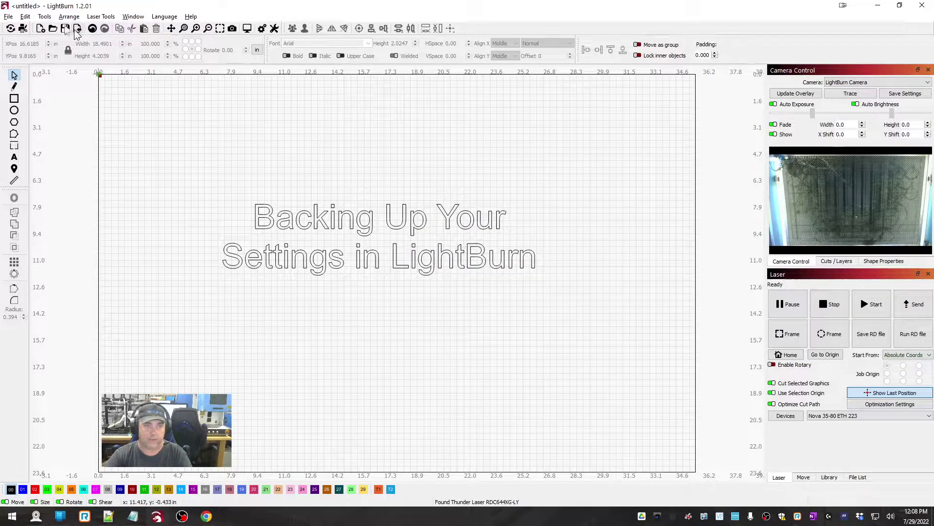
click(9, 17)
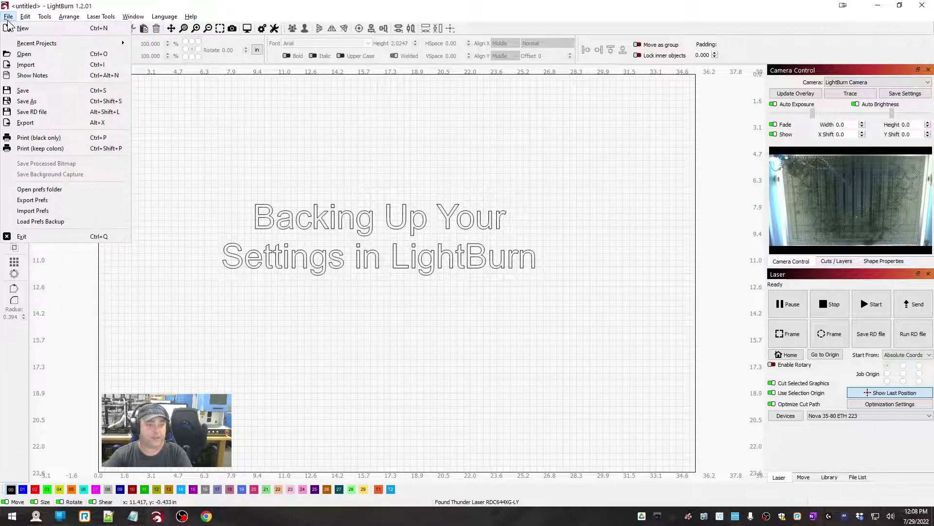
- Attempt Load Prefs Backup, accept the warning, and start a new project without saving
click(30, 221)
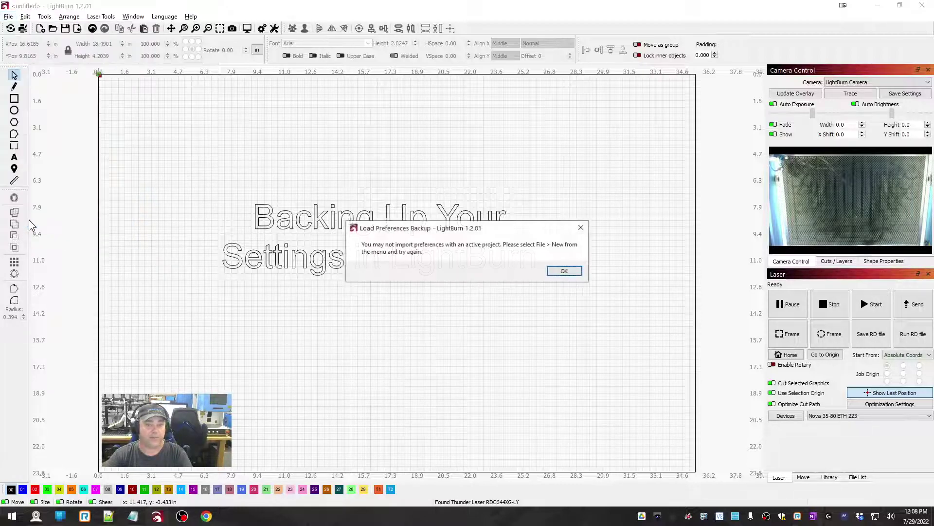
click(571, 270)
click(41, 30)
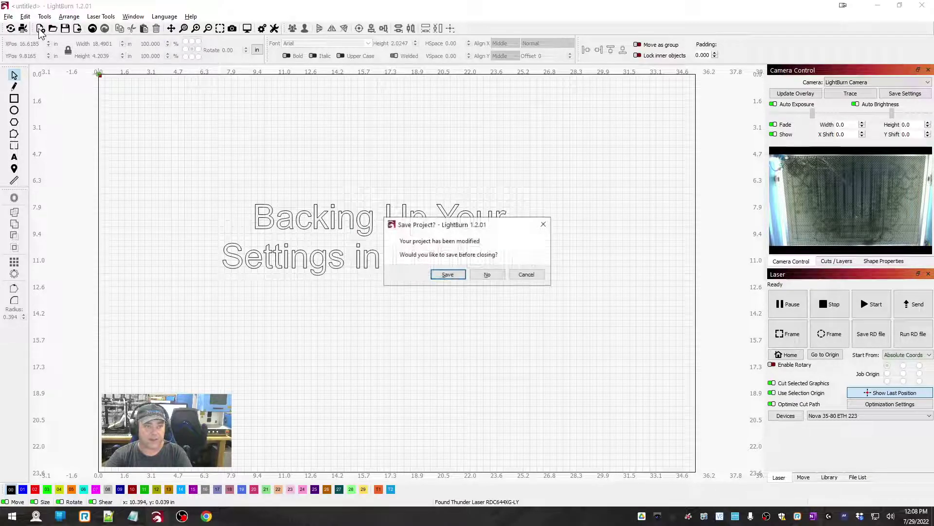
click(487, 275)
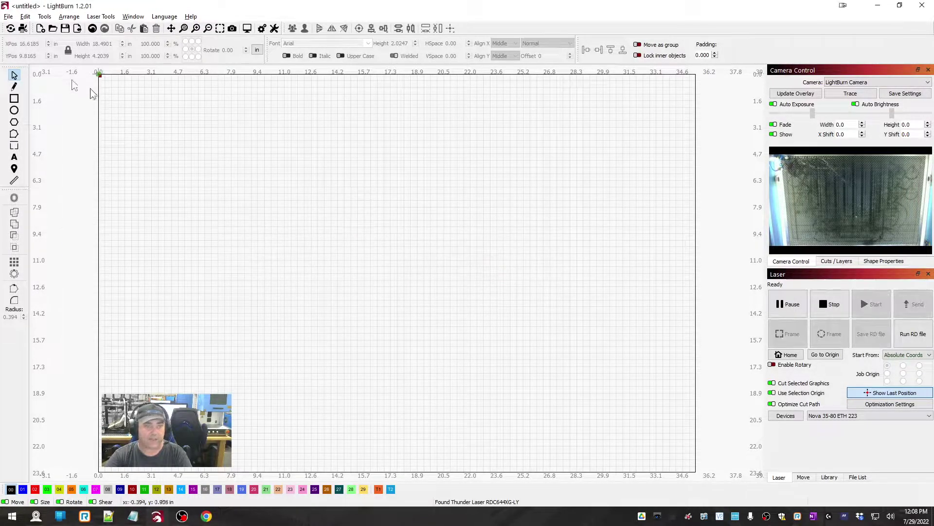
click(9, 16)
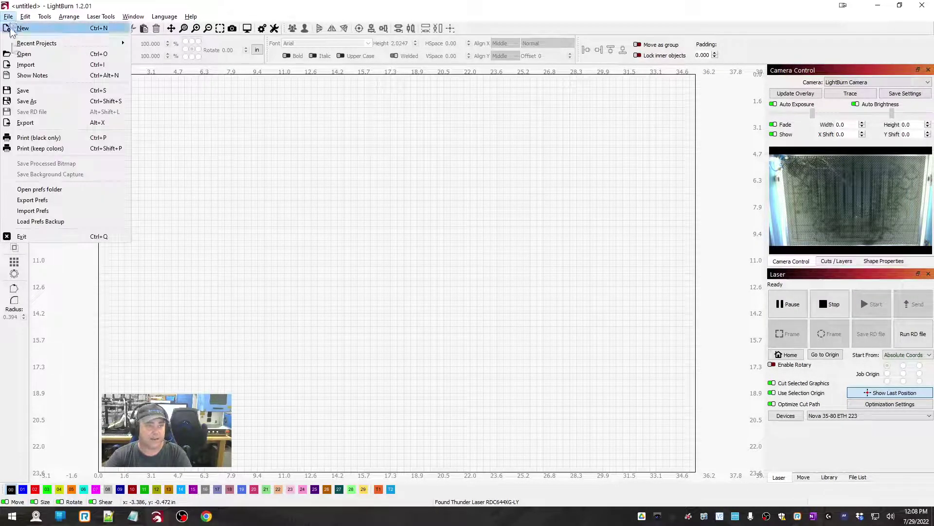
- Browse the dated preferences backups and select the 29 Jul 2022 12:06:05 backup
click(49, 222)
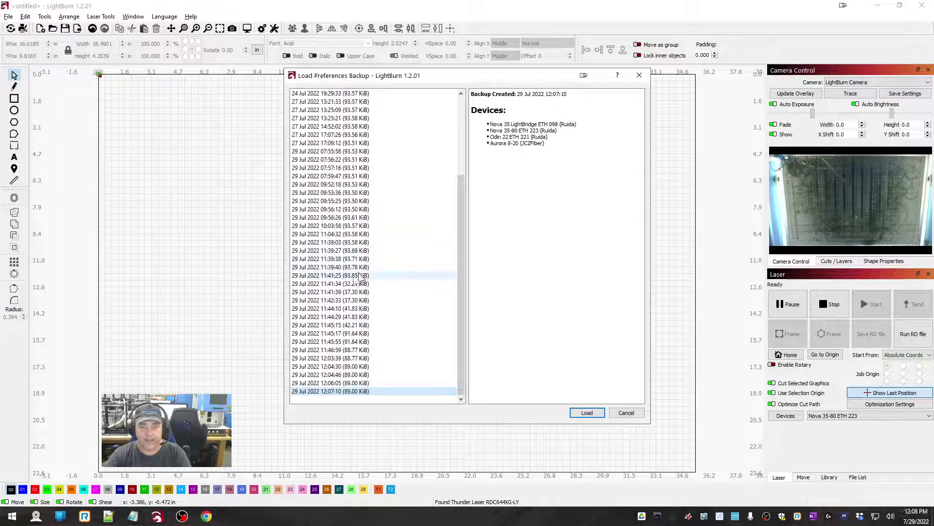
scroll(326, 336, up, 2)
scroll(325, 292, up, 3)
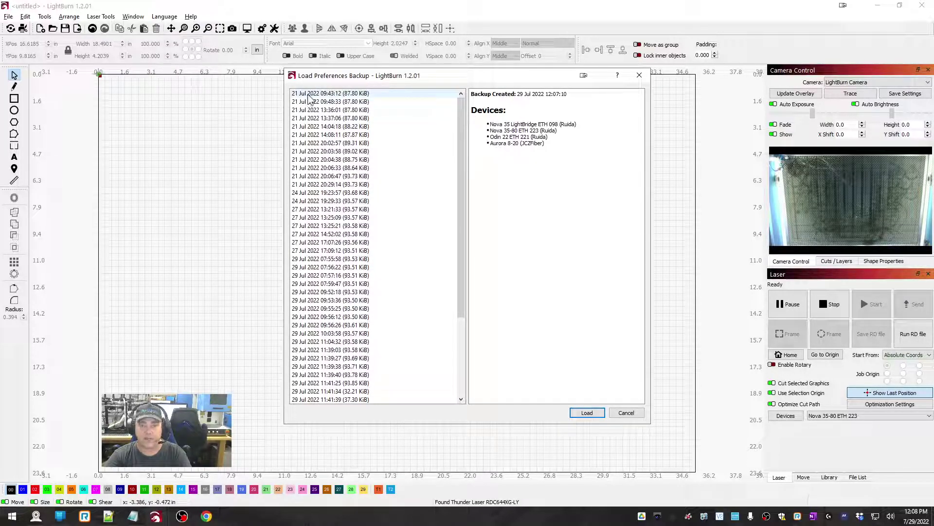
scroll(392, 256, down, 5)
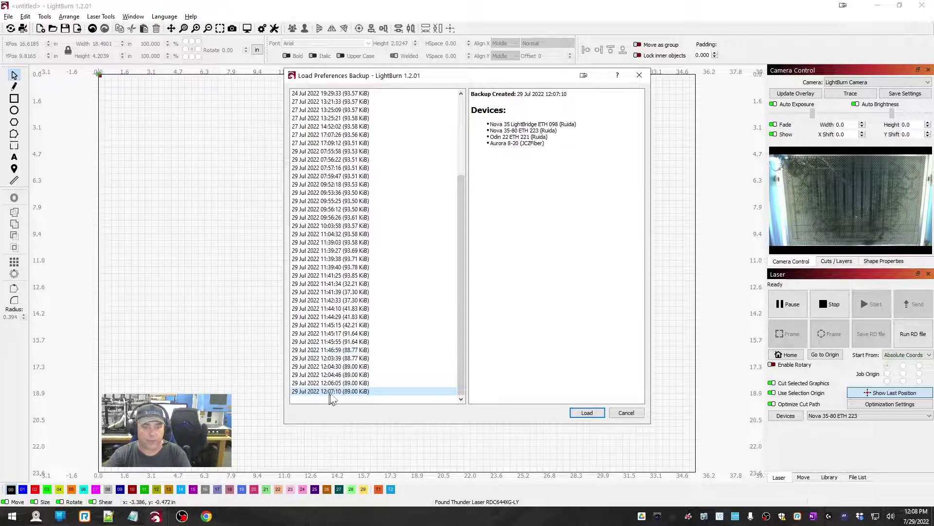
scroll(331, 341, up, 4)
scroll(331, 282, down, 4)
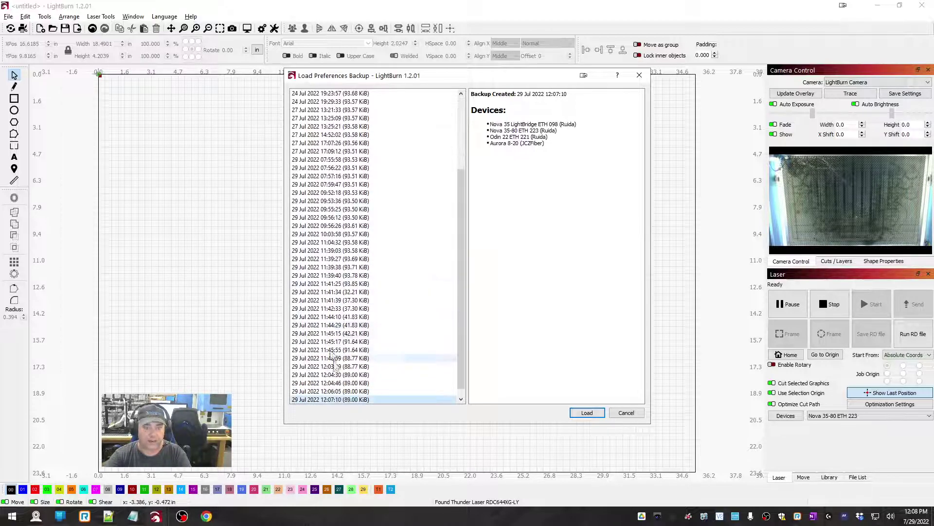
scroll(326, 243, up, 4)
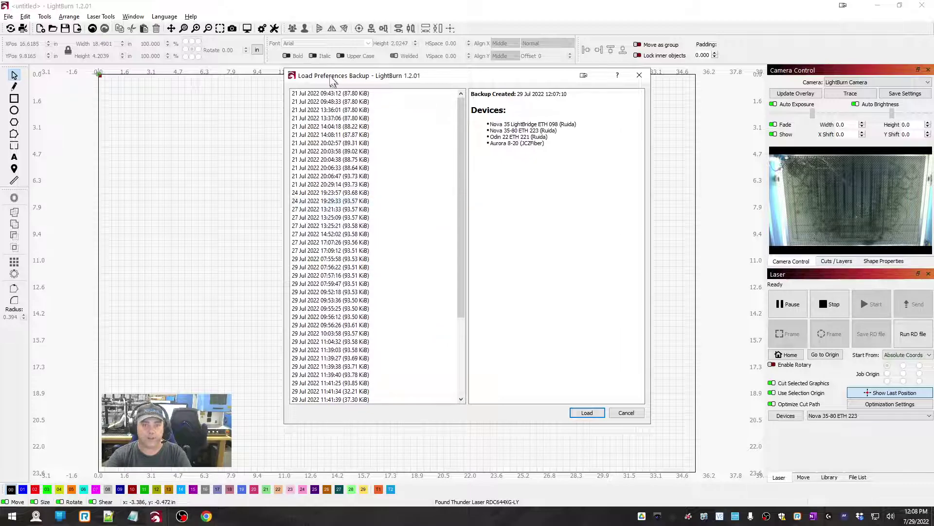
scroll(336, 341, down, 4)
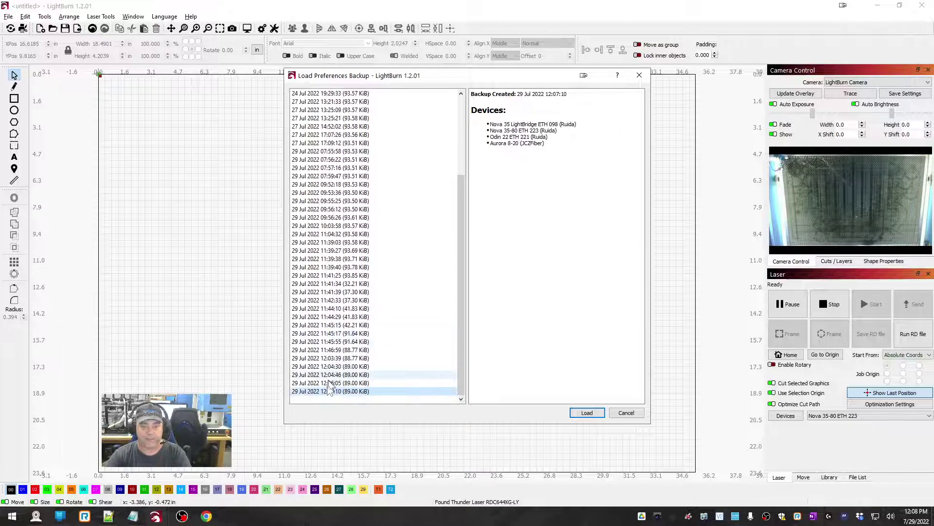
click(330, 384)
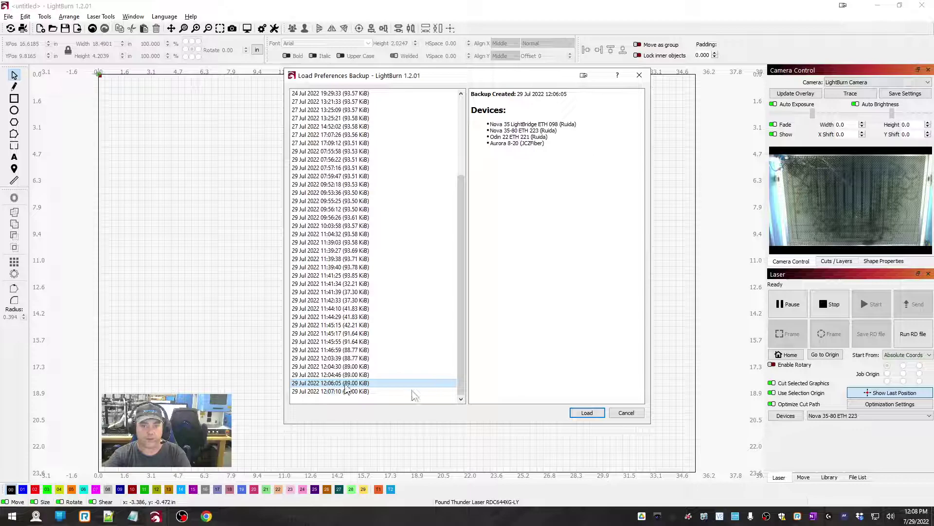
click(587, 412)
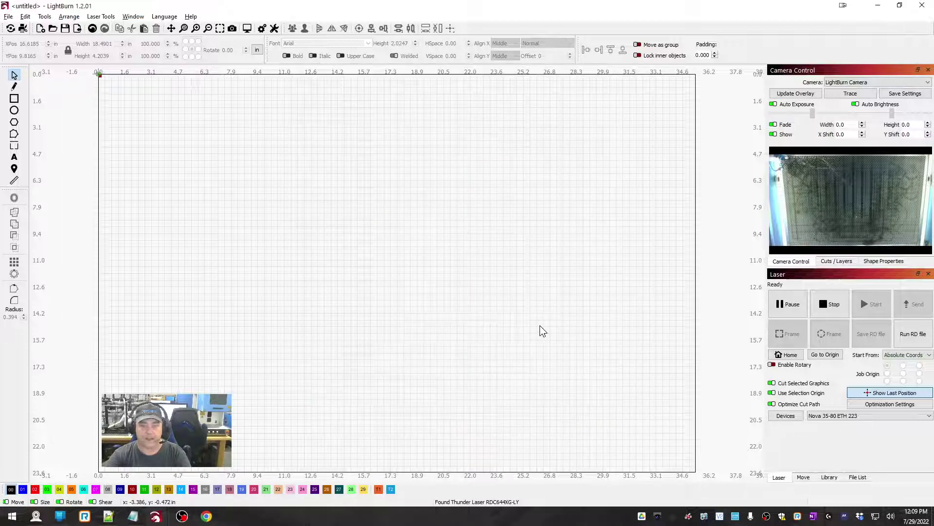